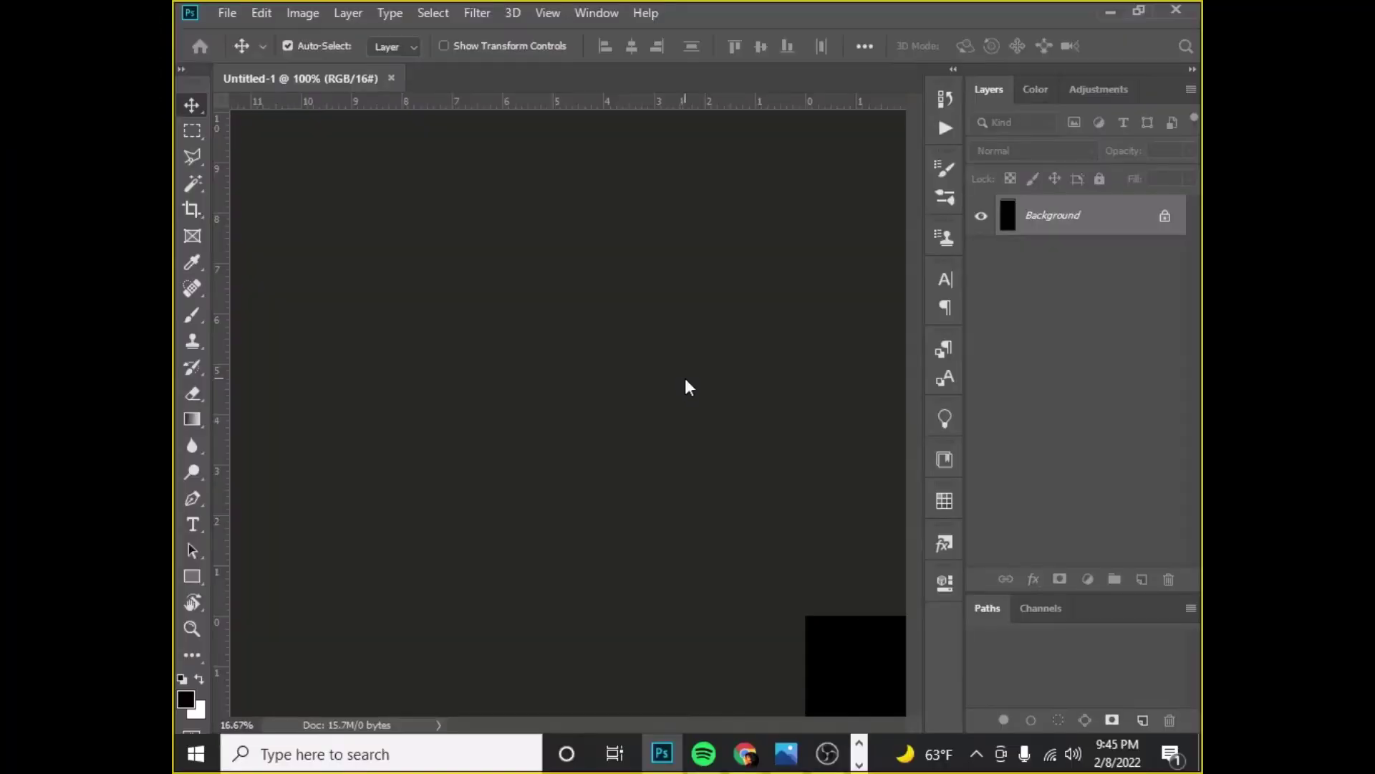
Type a white bold italic four-letter title word in Speedy font on the canvas and commit it.
key("t")
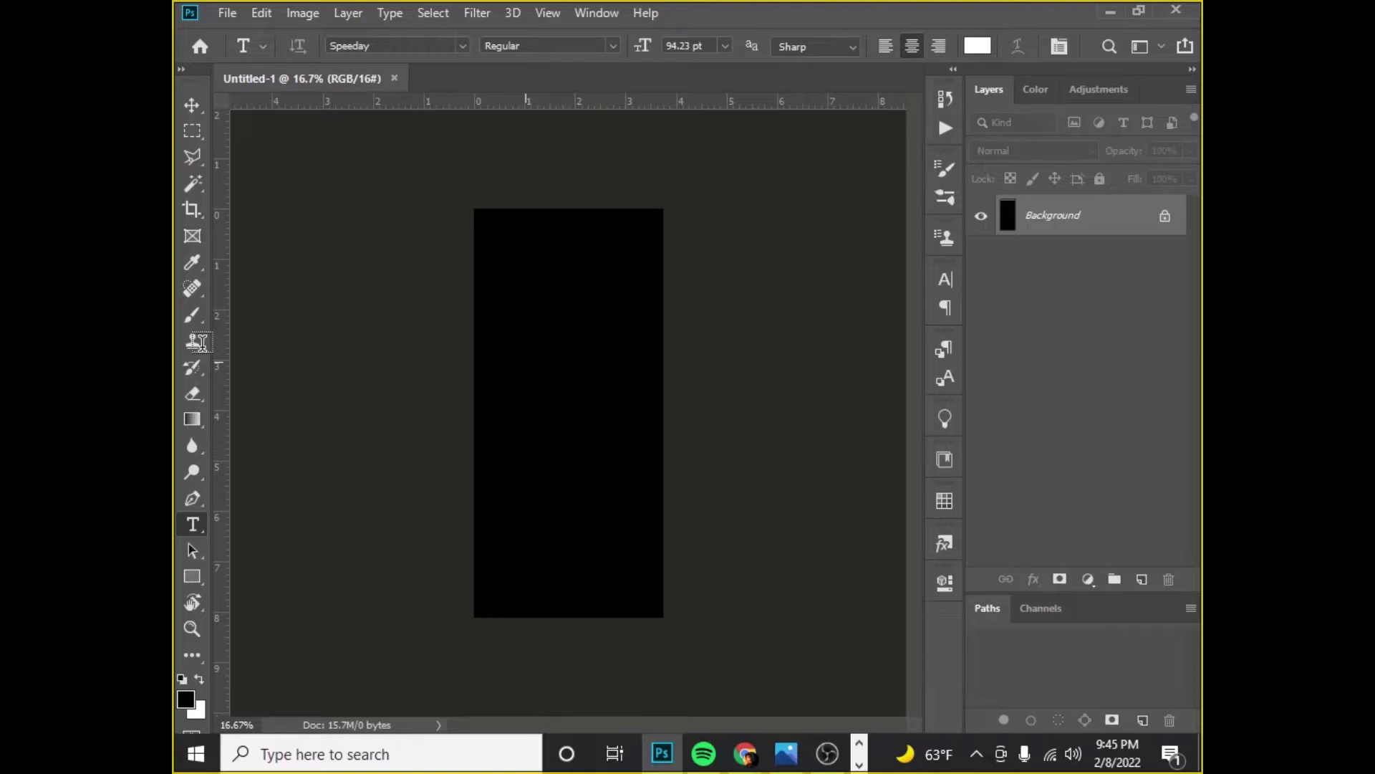
left_click(491, 365)
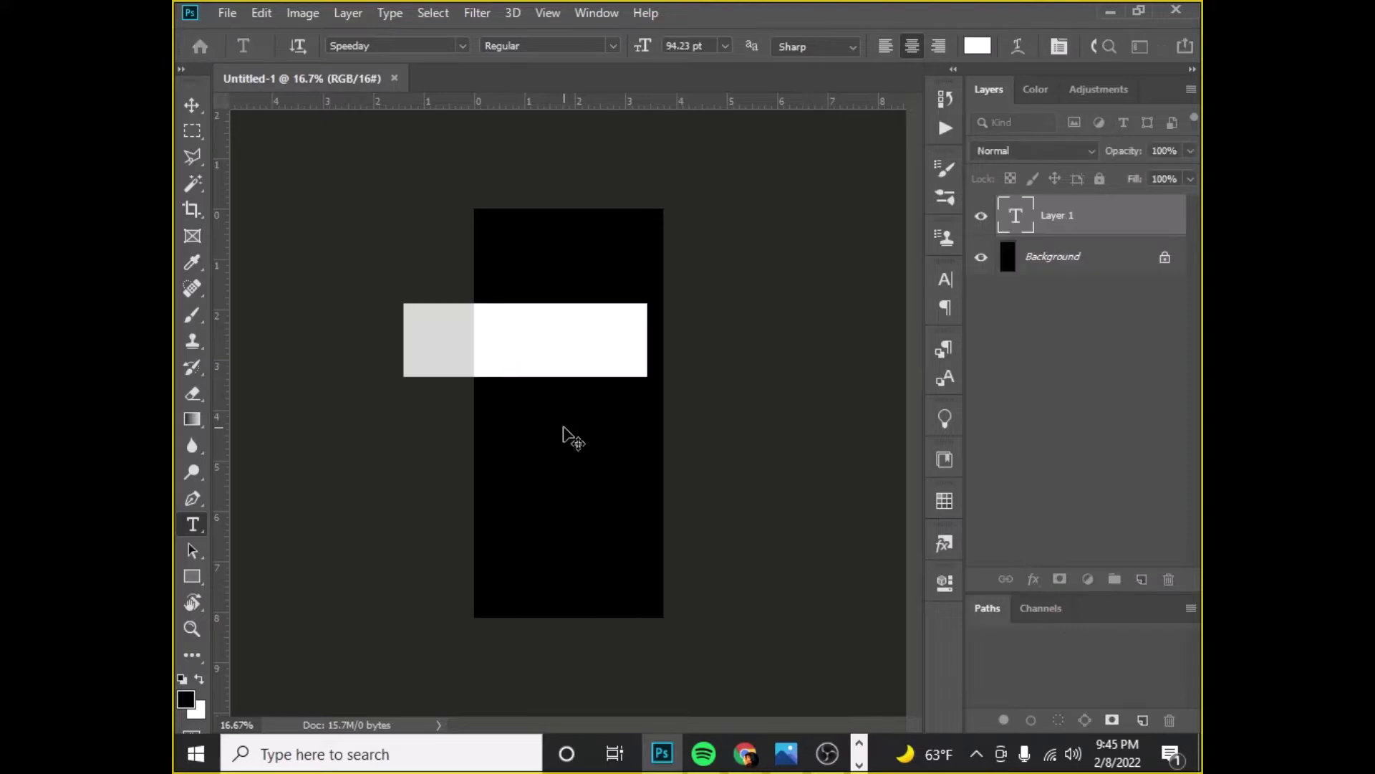
type("ruhi")
key("BackSpace")
key("BackSpace")
key("BackSpace")
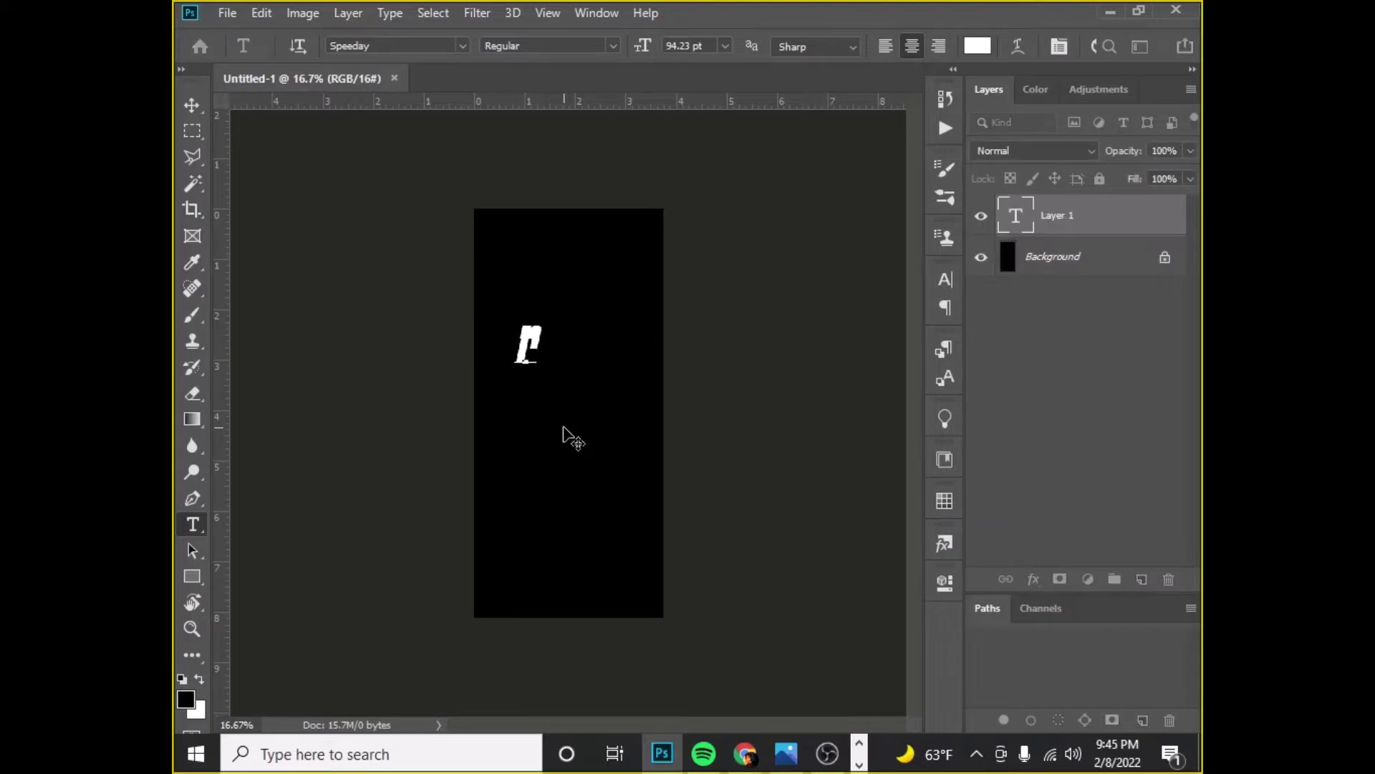
key("BackSpace")
type("ru")
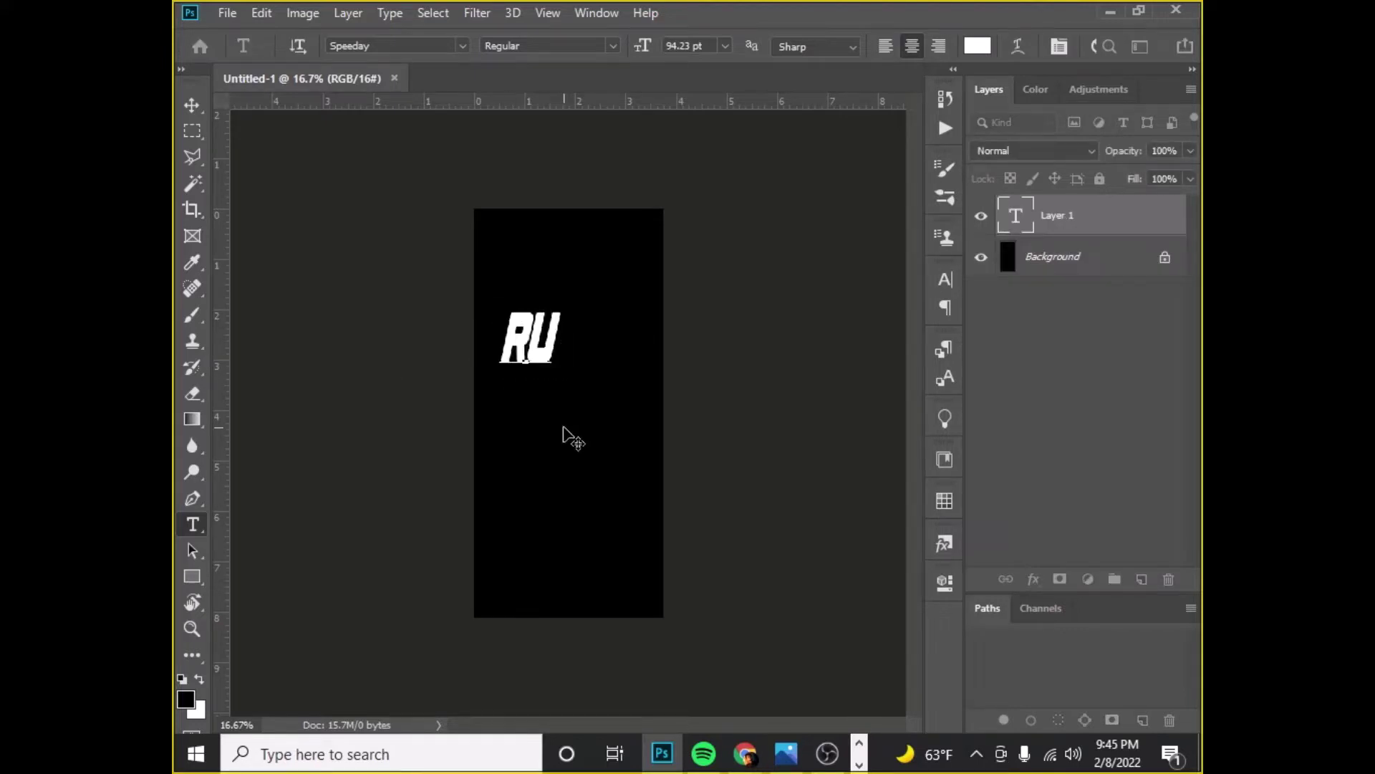
type("hi")
left_click(194, 106)
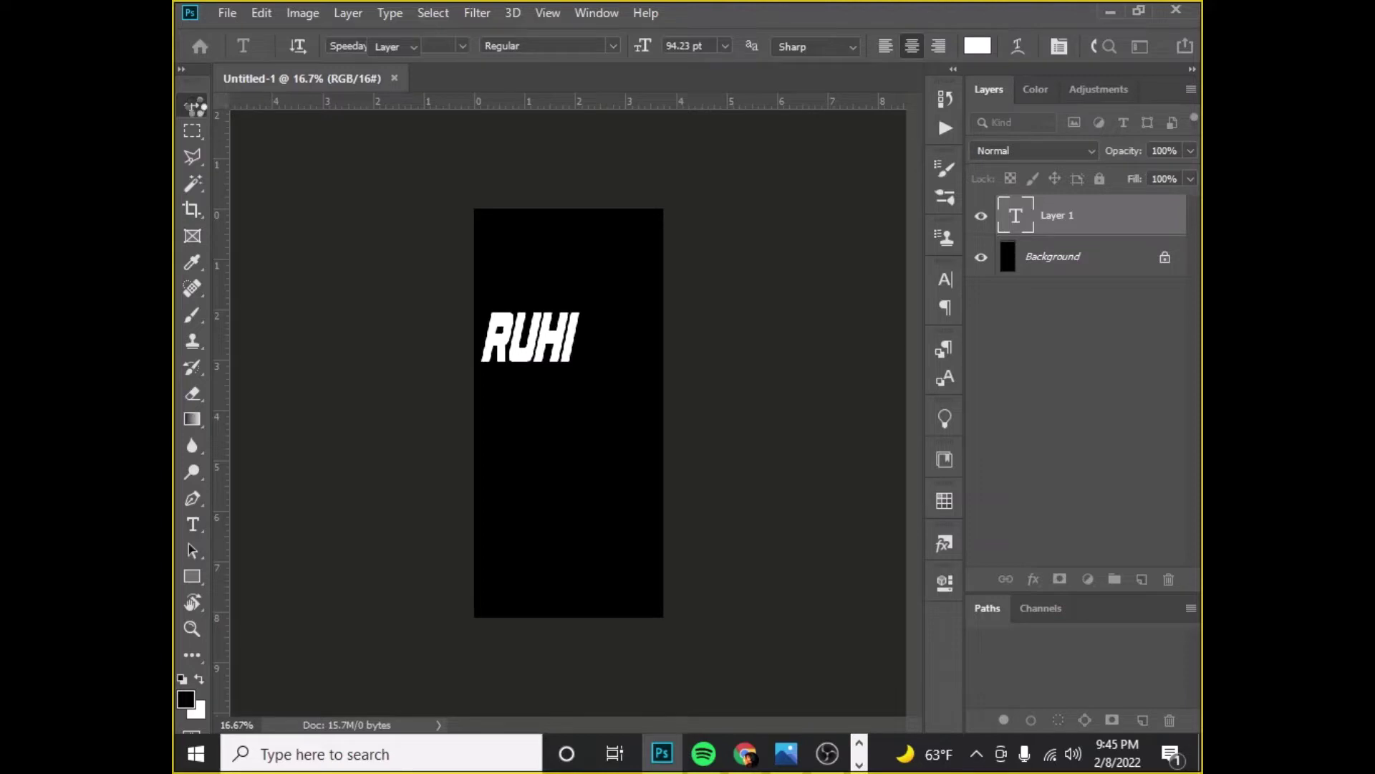
left_click(193, 106)
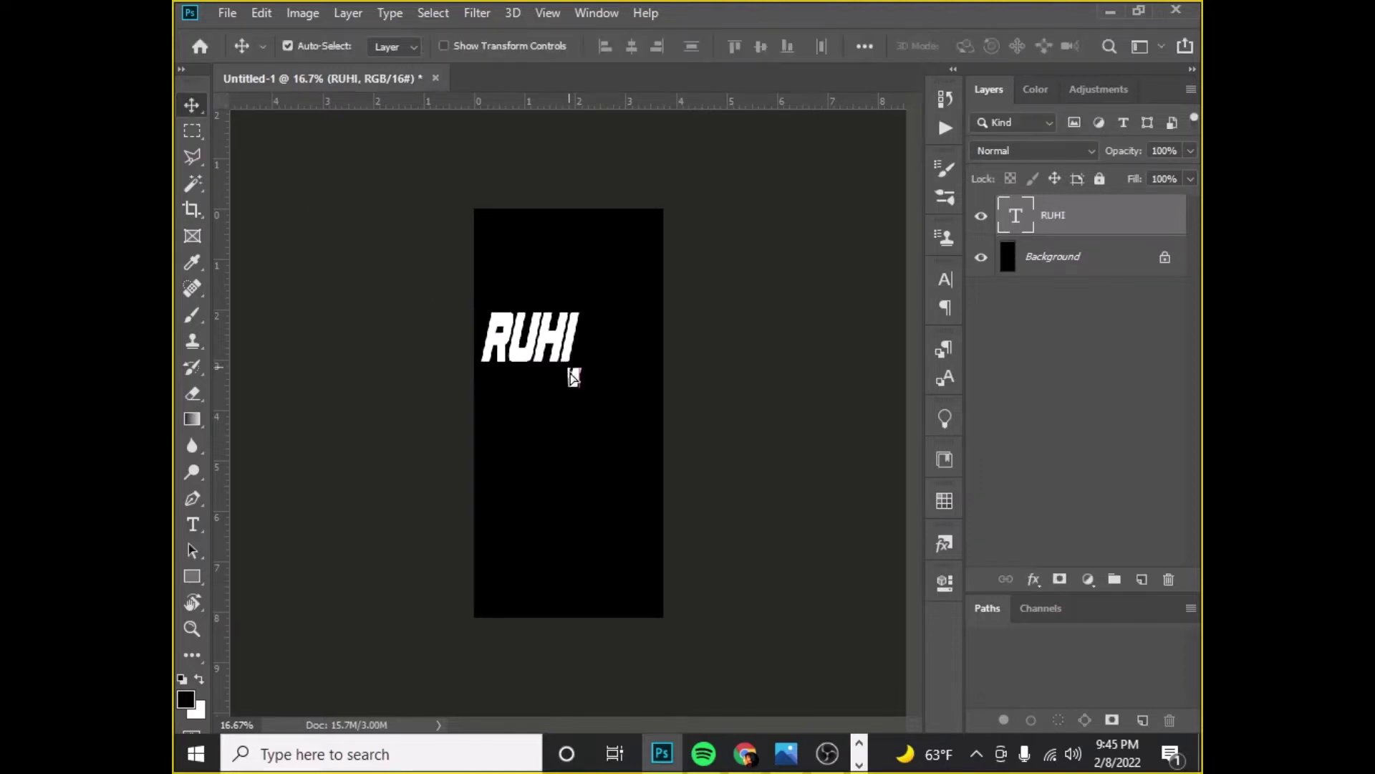
Drag the title text down to the centre of the black canvas, zooming to check placement.
left_click_drag(570, 373, 601, 429)
key("ctrl+plus")
key("ctrl+plus")
key("ctrl+plus")
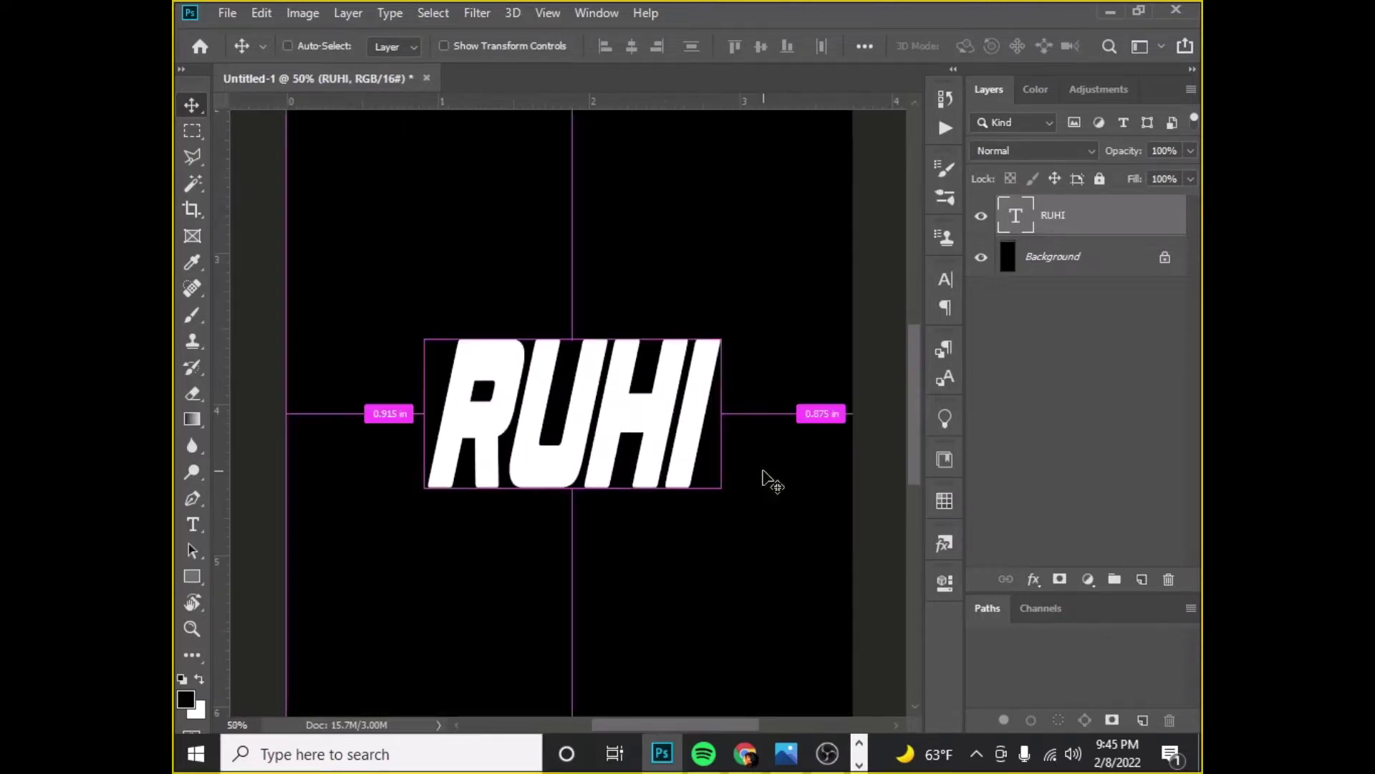
key("ctrl+minus")
key("ctrl+minus")
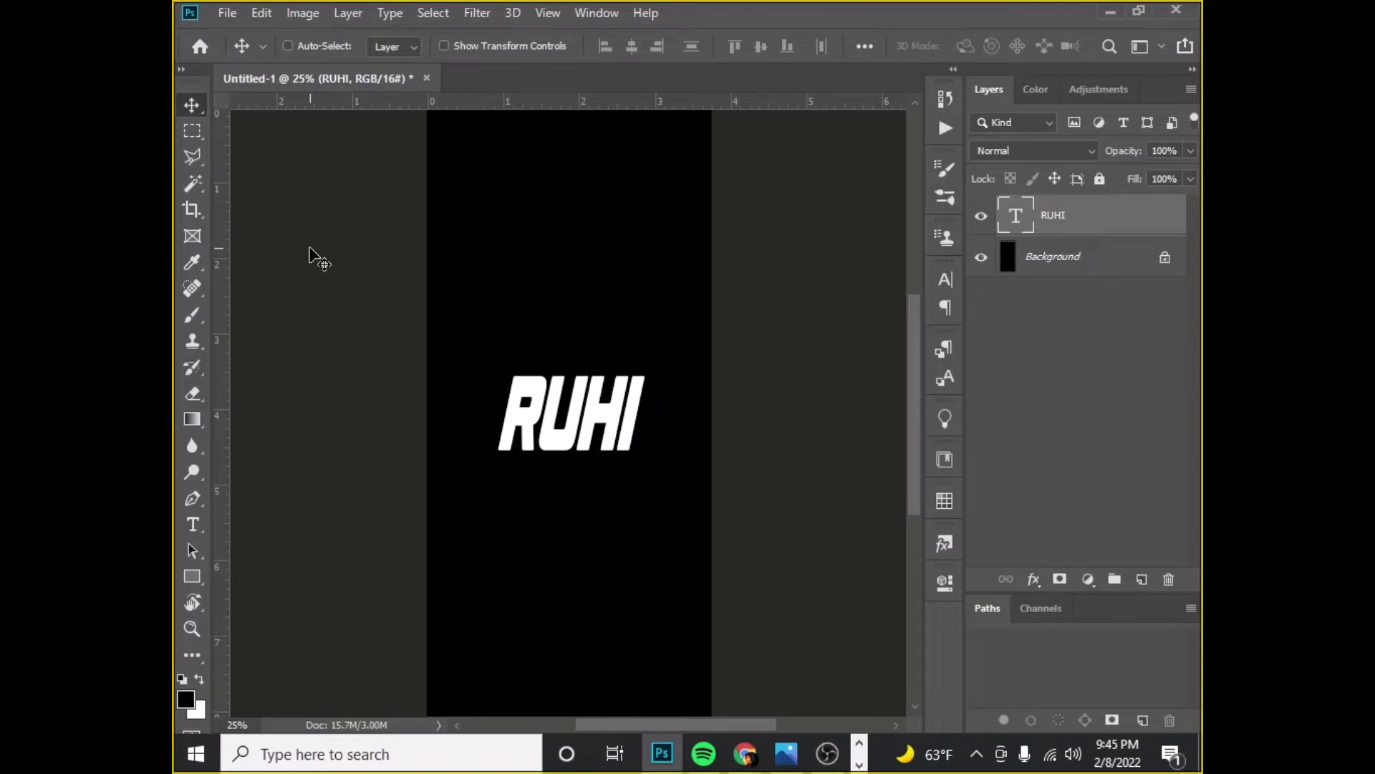
key("ctrl+minus")
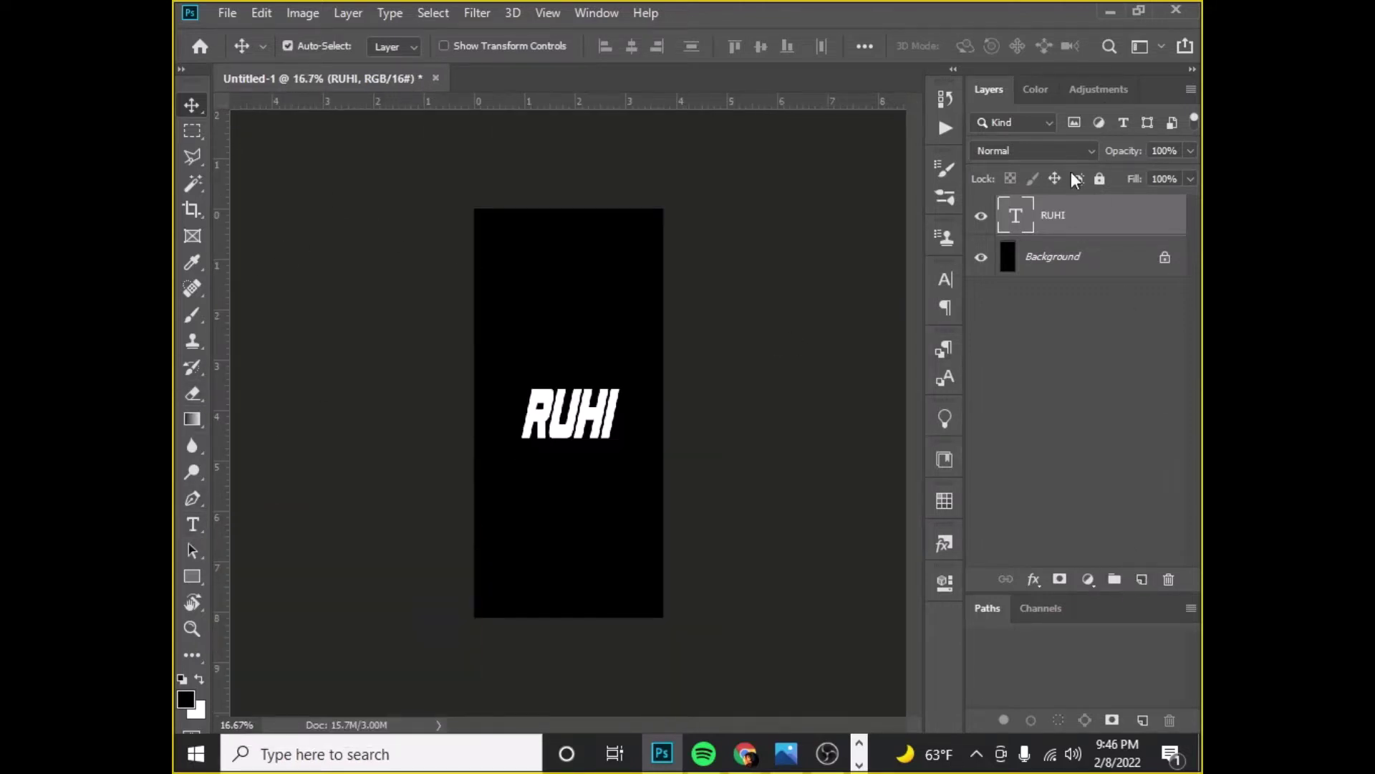
Draw a polygonal lasso selection over the title's upper part, cut along a diagonal.
left_click(192, 157)
key("ctrl+plus")
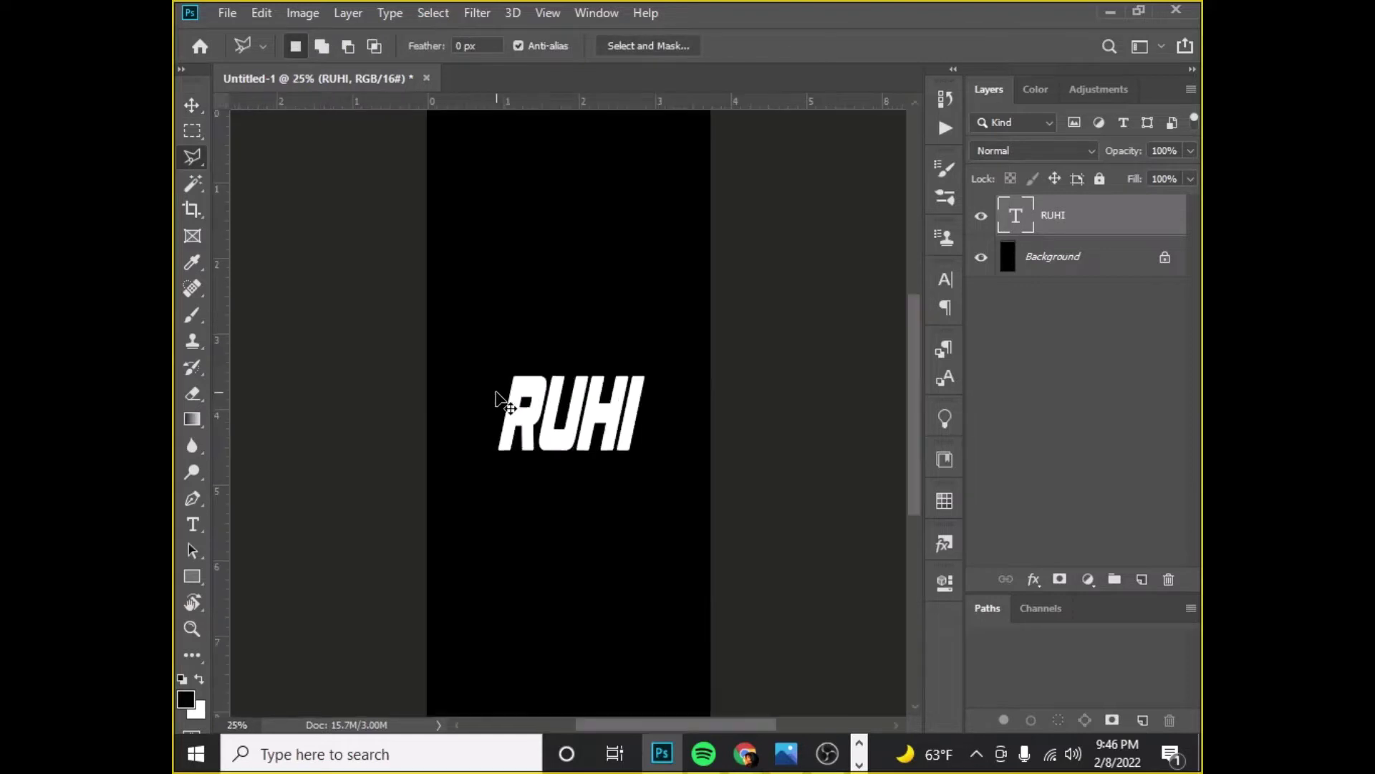
key("ctrl+plus")
left_click(406, 465)
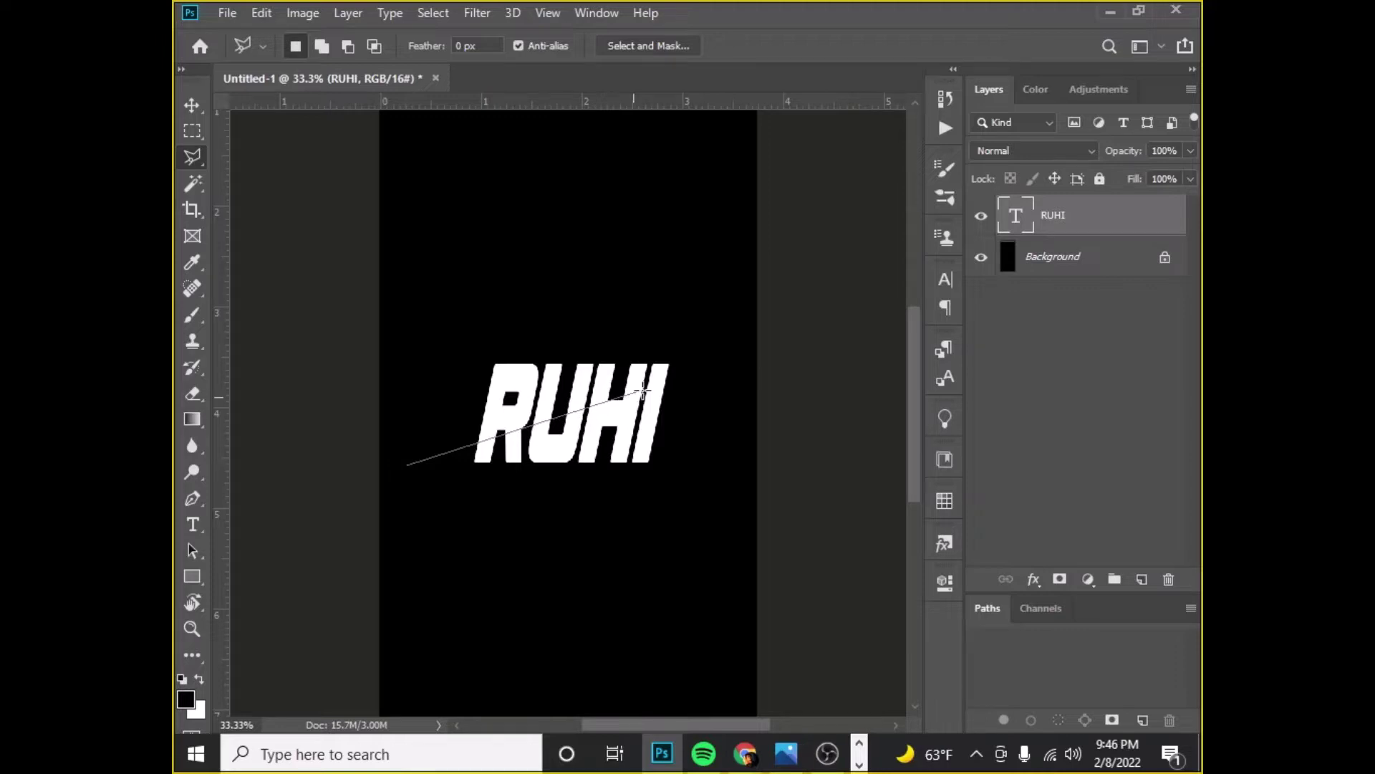
left_click(730, 376)
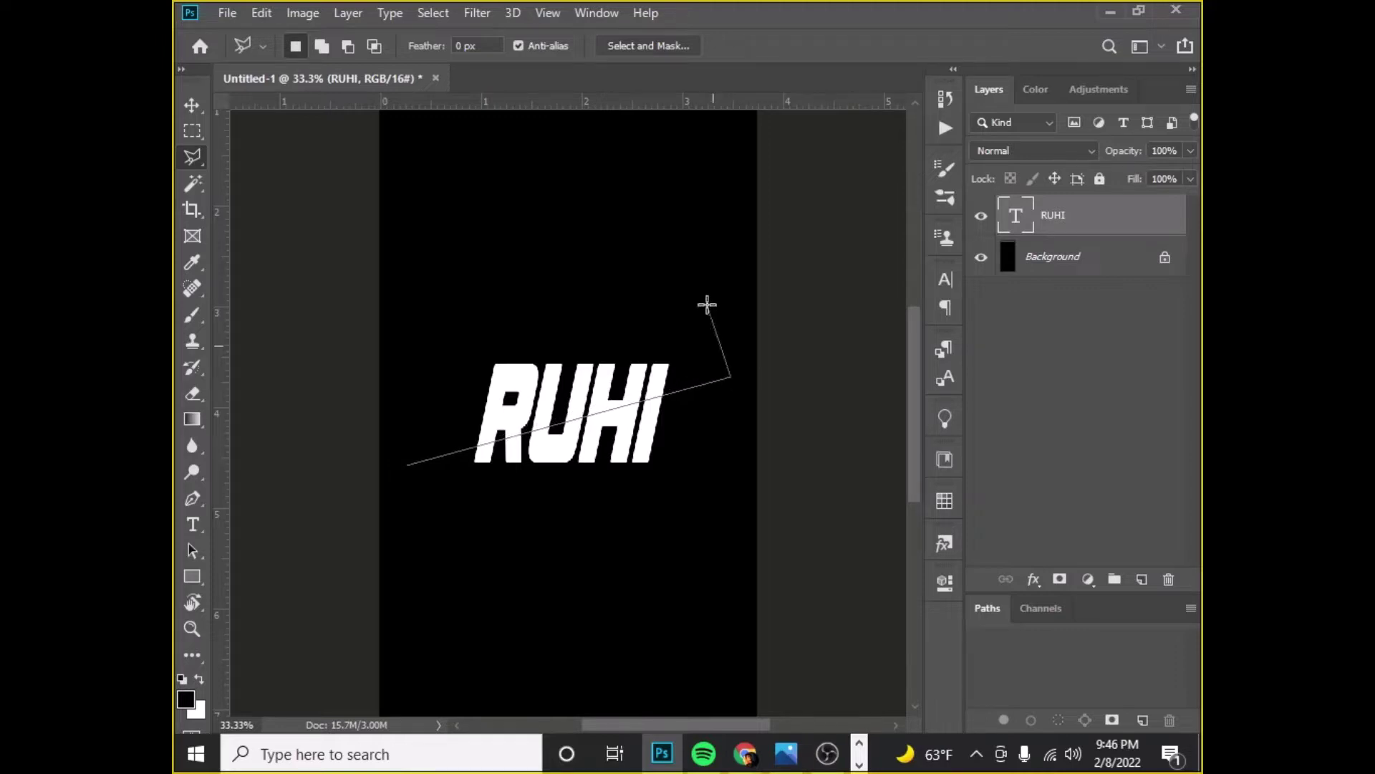
left_click(709, 255)
left_click(421, 315)
left_click(407, 465)
Mask the title to the selection, duplicate the masked layer, and add an empty layer above.
left_click(1060, 580)
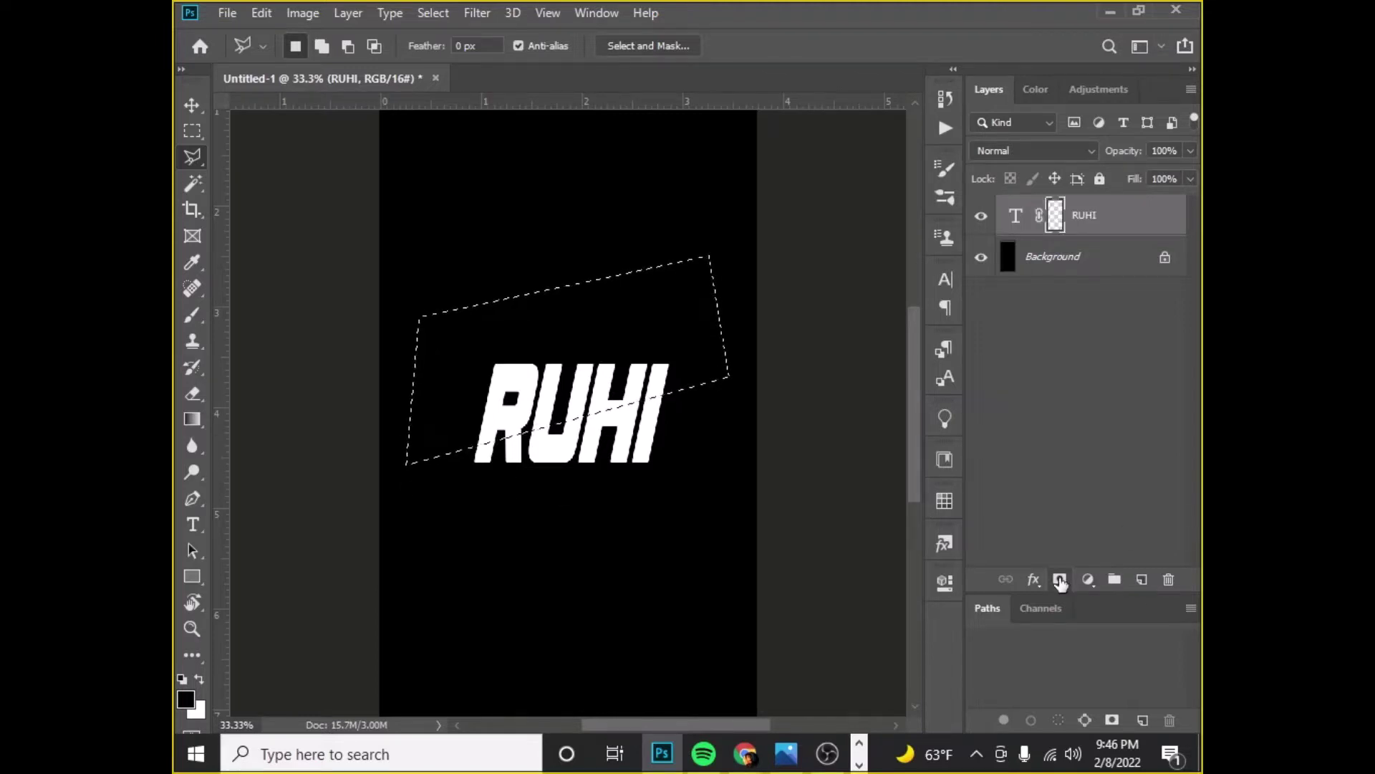
left_click_drag(1127, 218, 1142, 579)
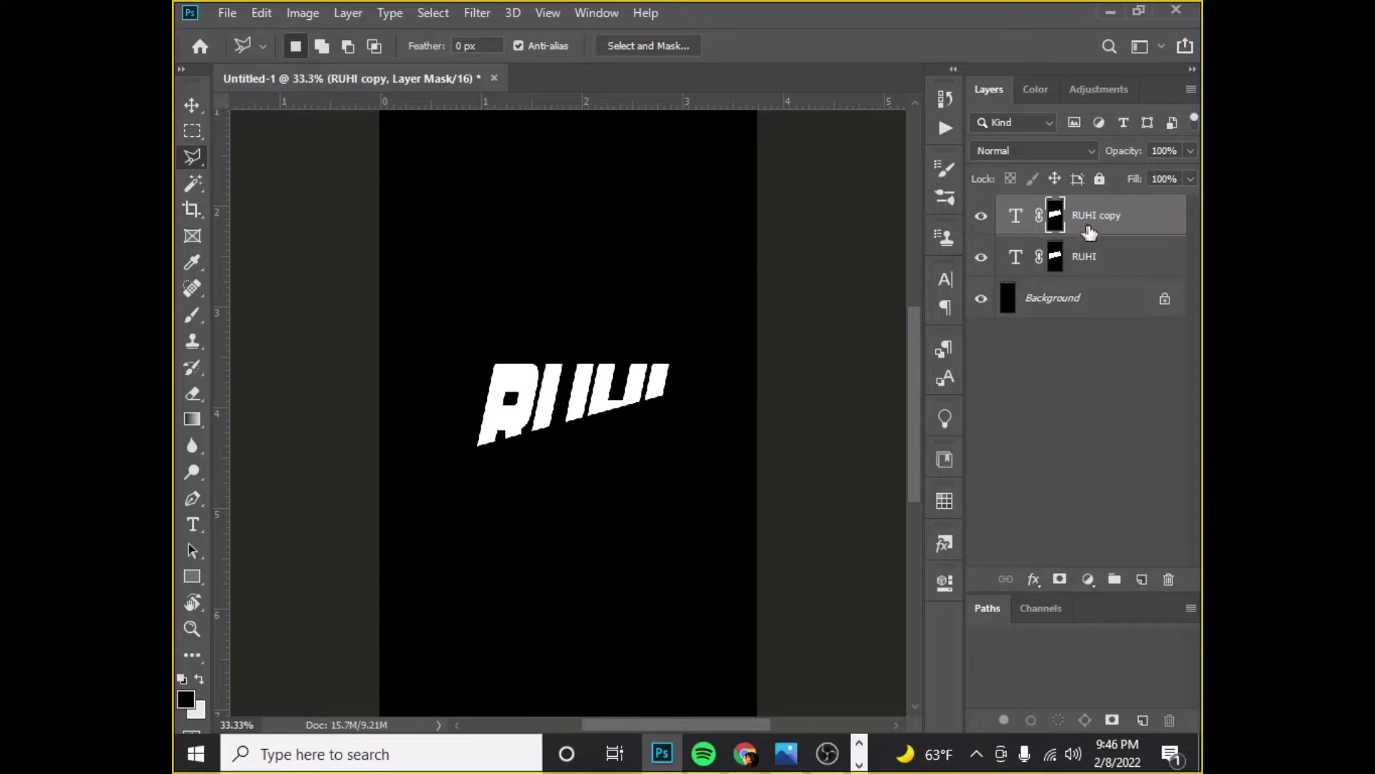
left_click(1142, 579)
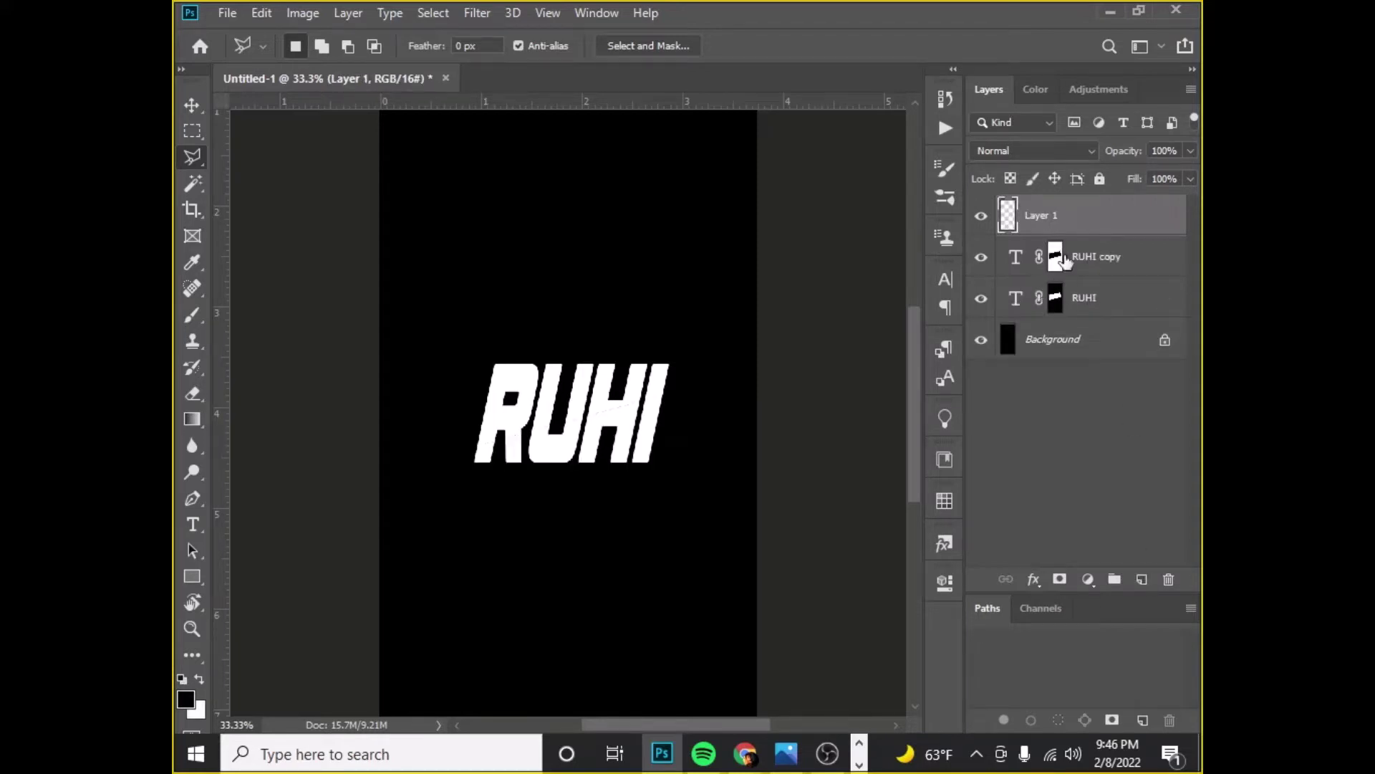
Load the copy's mask and paint soft grey over the title's lower letters, then deselect.
left_click(1056, 257, "ctrl")
key("b")
key("bracketright")
key("bracketright")
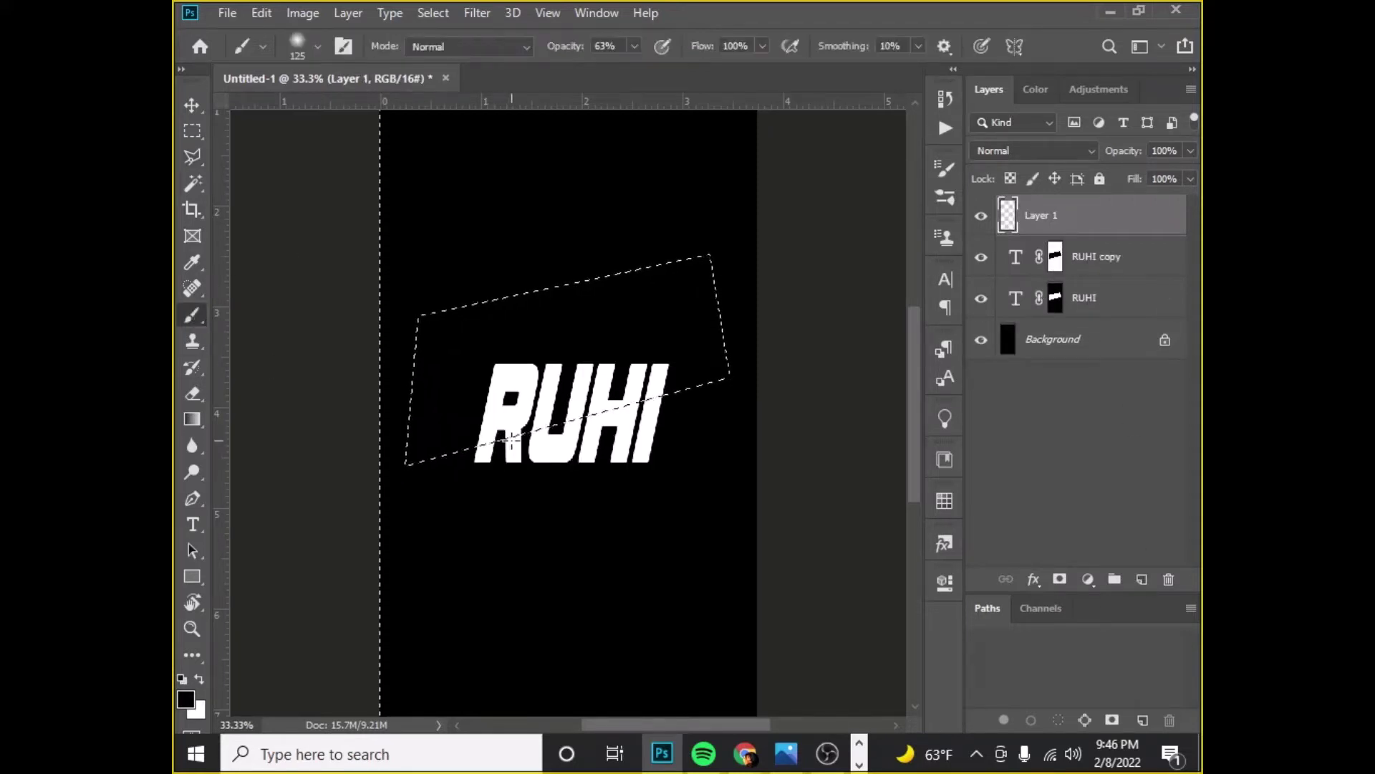
left_click_drag(475, 439, 493, 438)
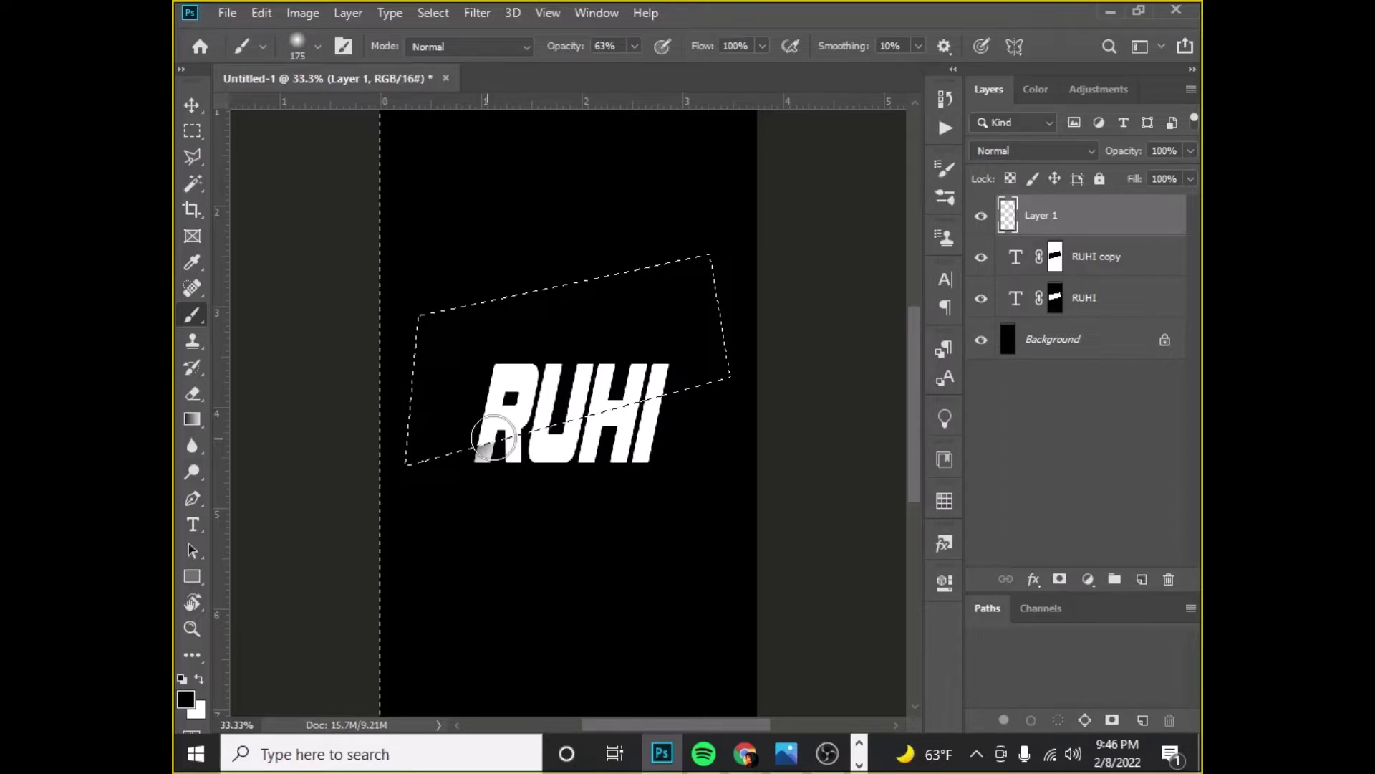
left_click_drag(493, 438, 589, 409)
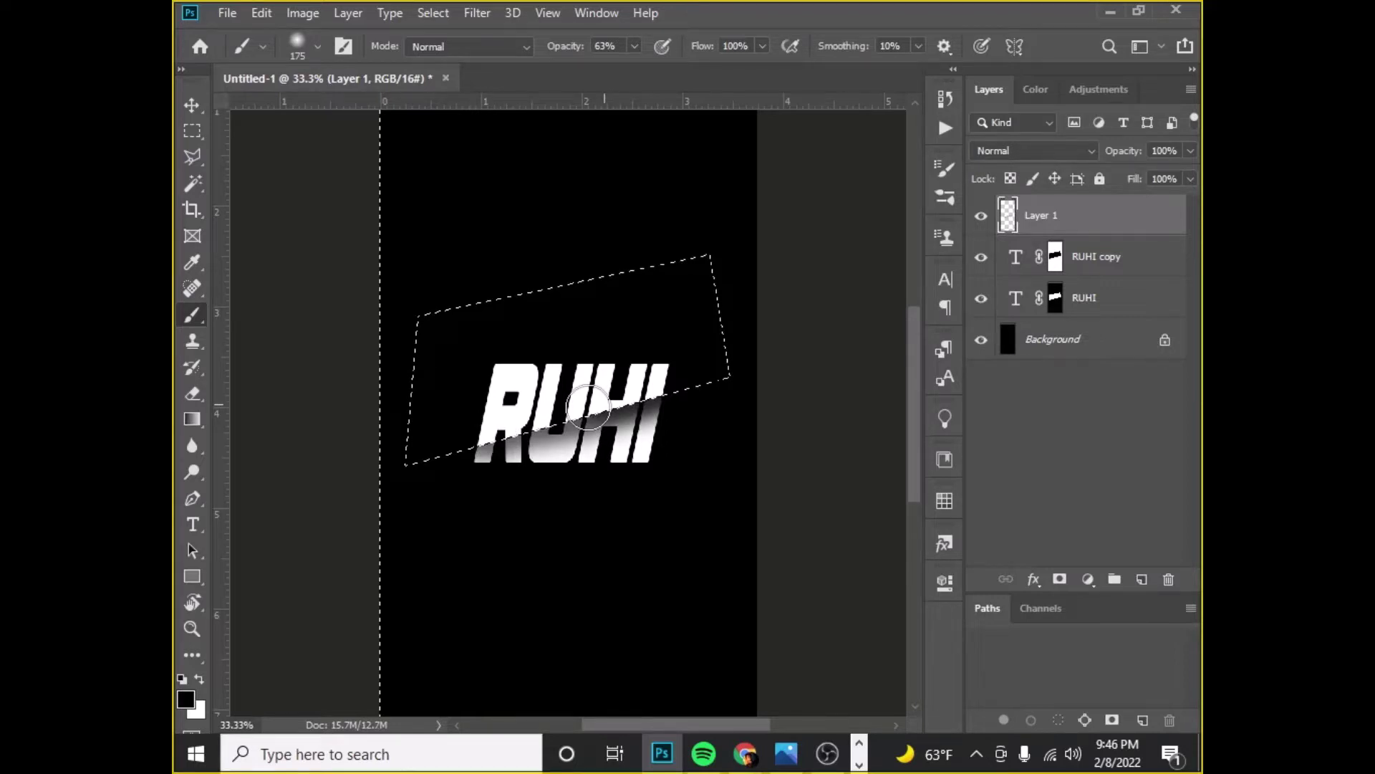
key("v")
key("ctrl+d")
key("ctrl+minus")
key("ctrl+plus")
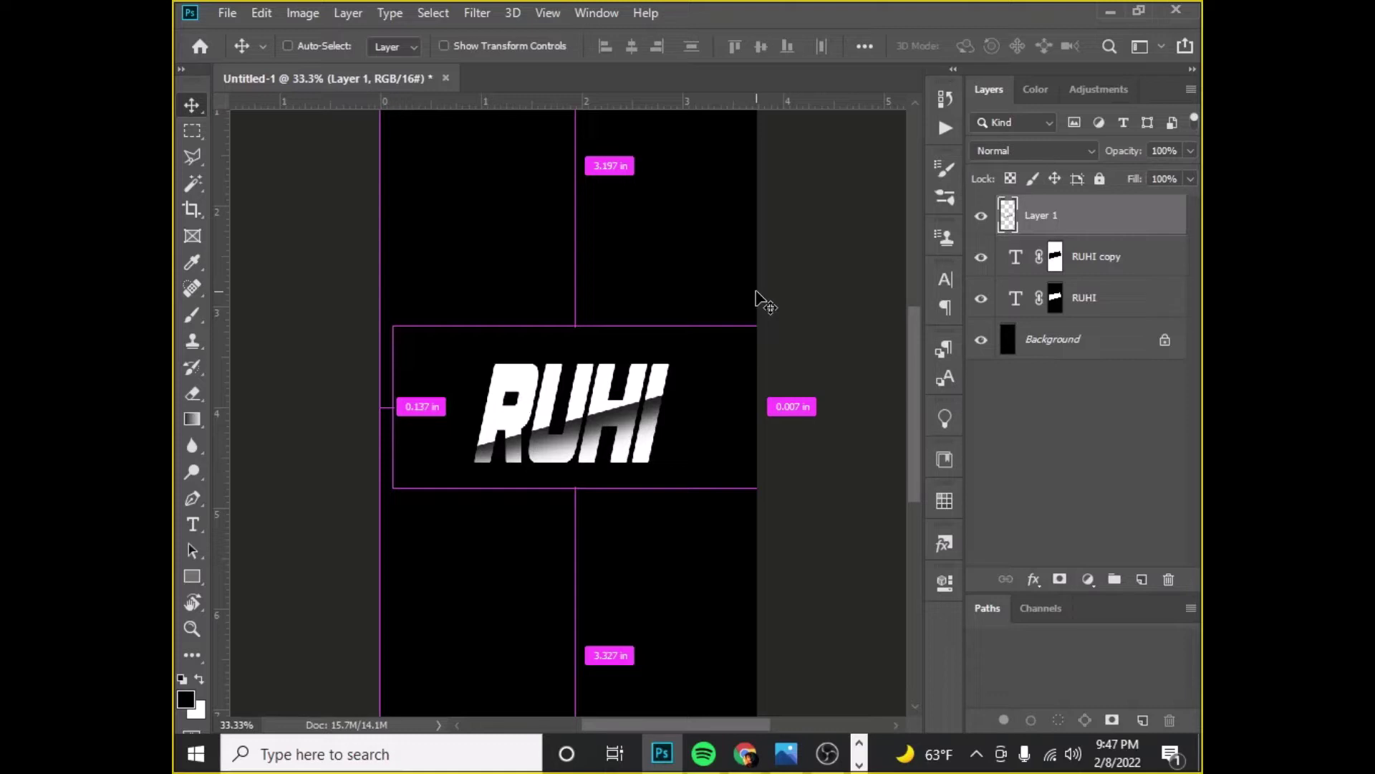
Add a subtitle line with the person's full name below the title.
key("ctrl+minus")
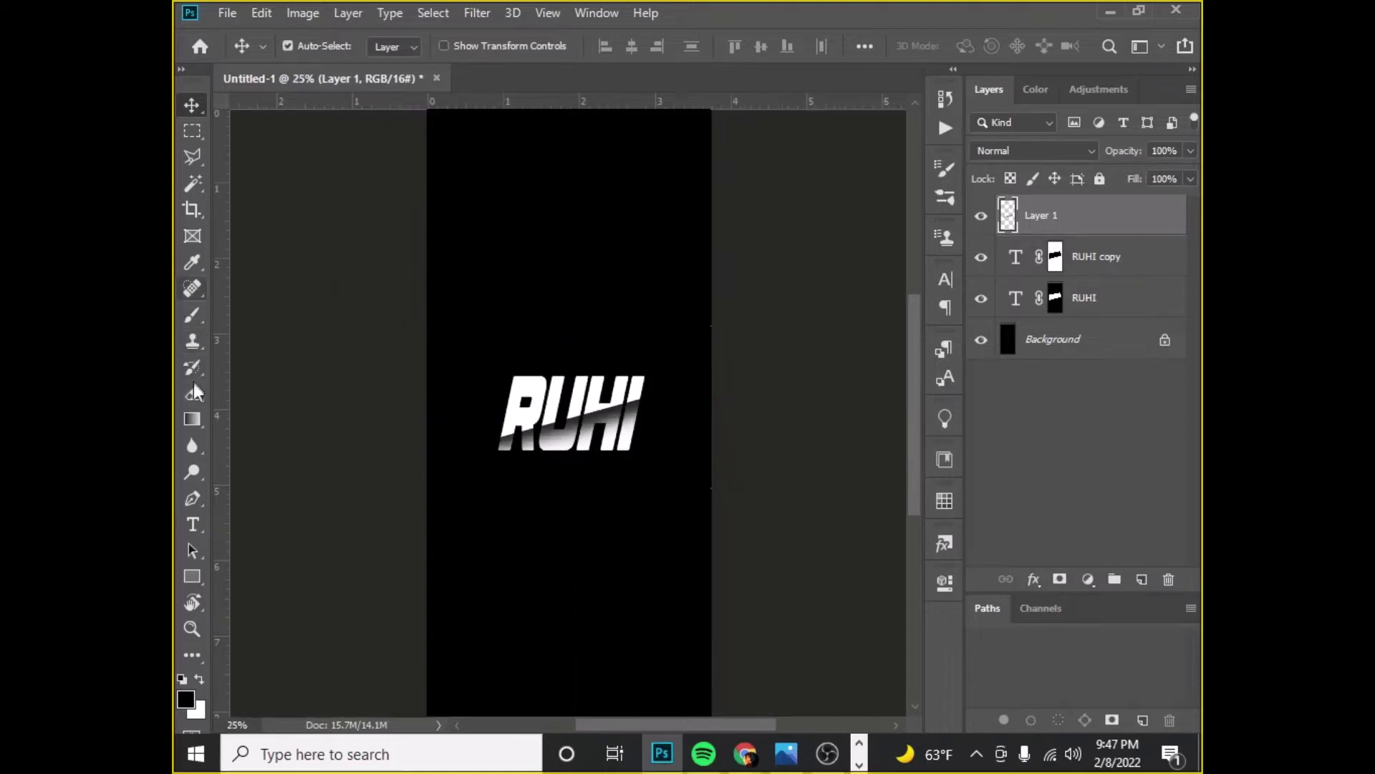
left_click(192, 524)
left_click(505, 549)
type("Kazi Rahemina Ruhi")
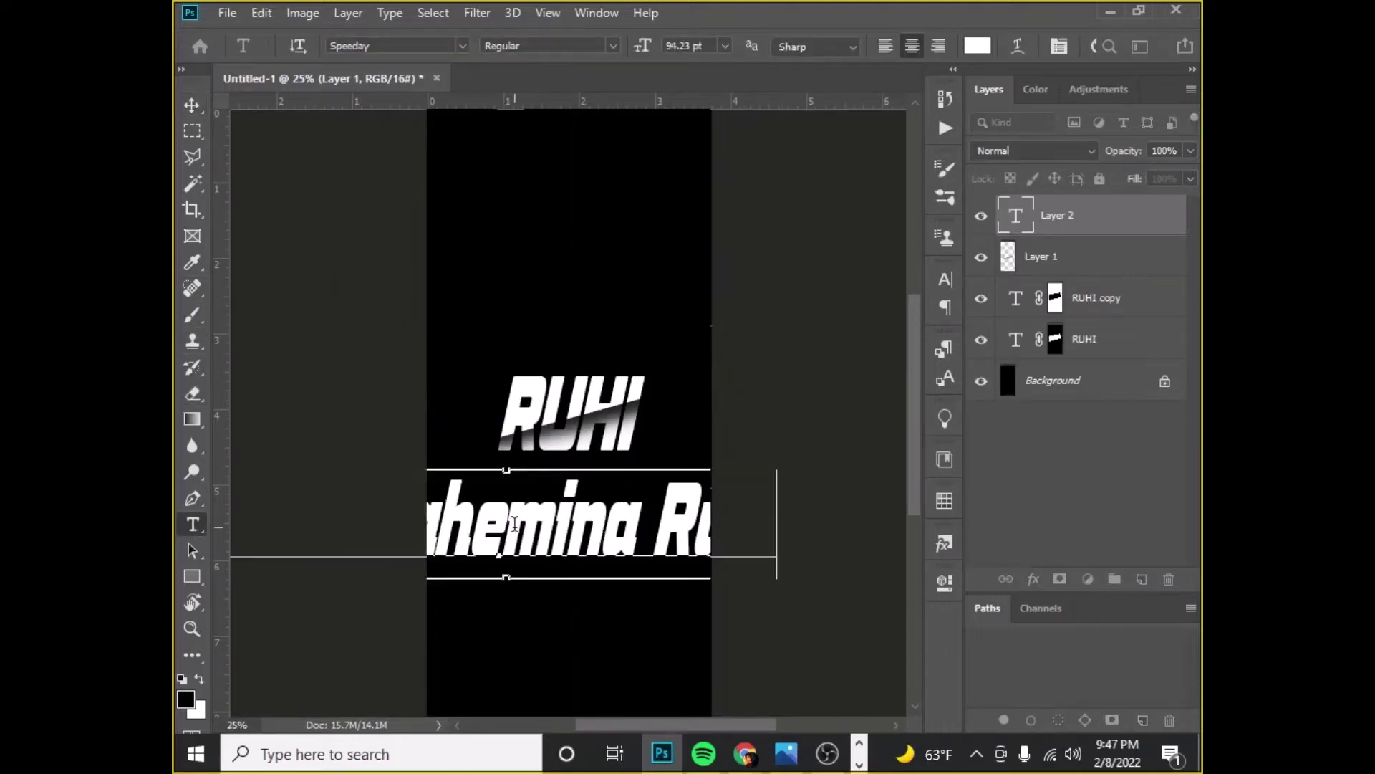
key("ctrl+Return")
Shrink the subtitle and centre it under the title.
key("ctrl+t")
mouse_move(790, 577)
left_mouse_down()
mouse_move(425, 504)
mouse_move(600, 494)
left_mouse_up()
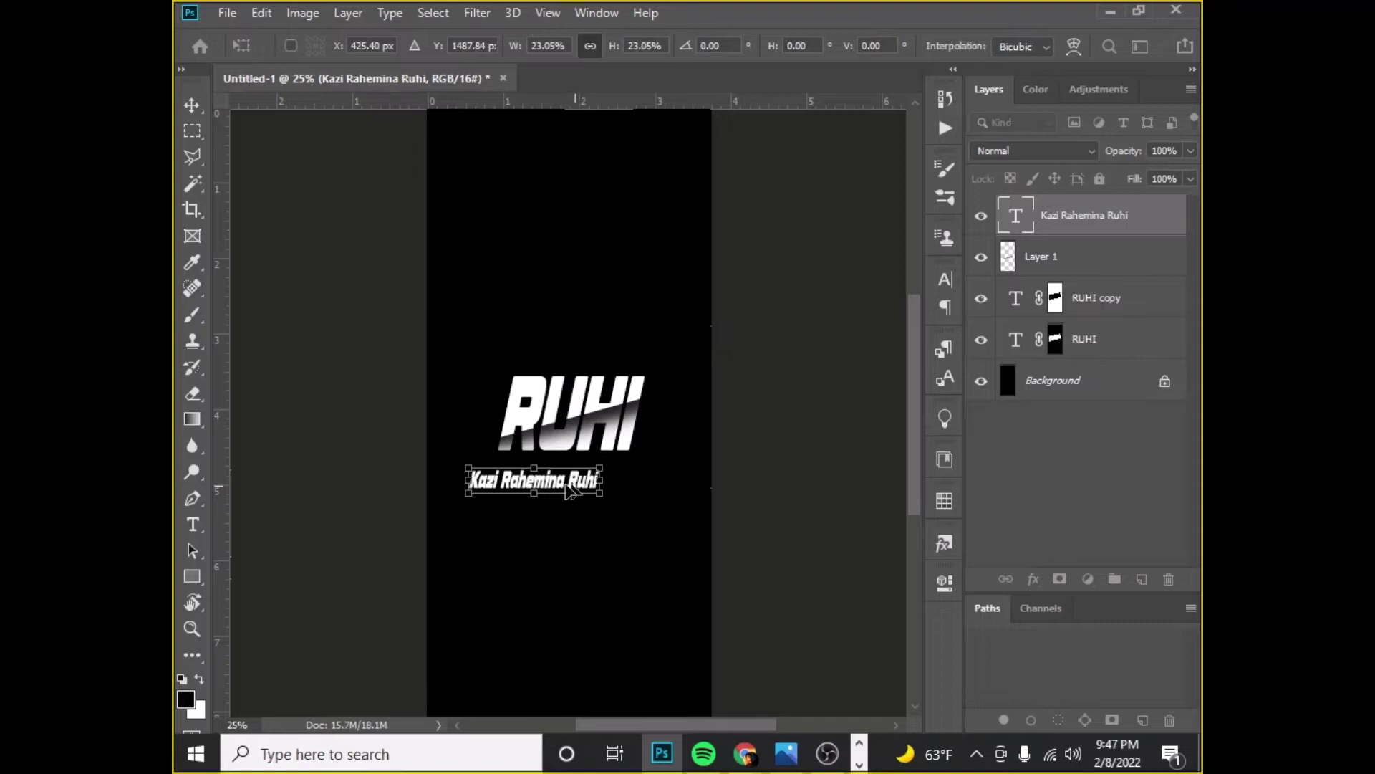
left_click_drag(571, 491, 602, 491)
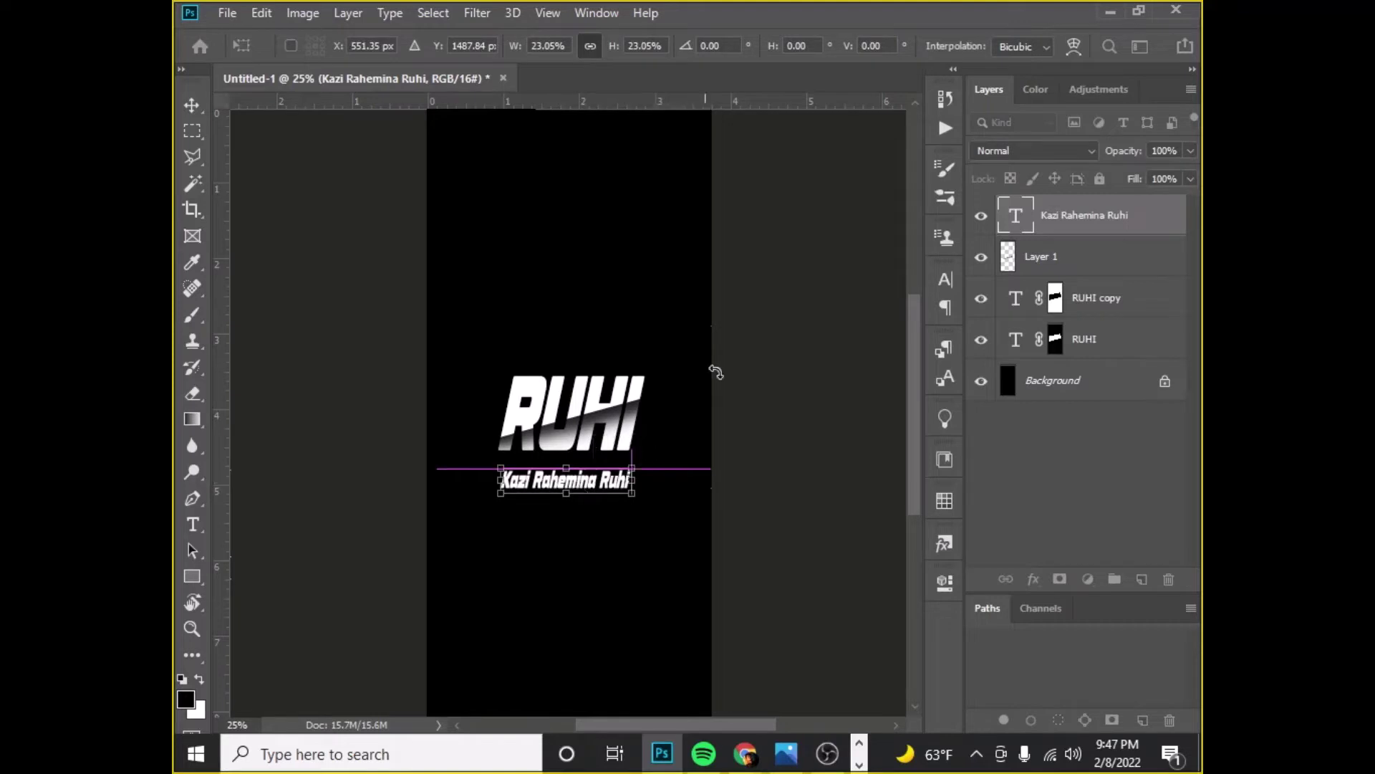
left_click(943, 280)
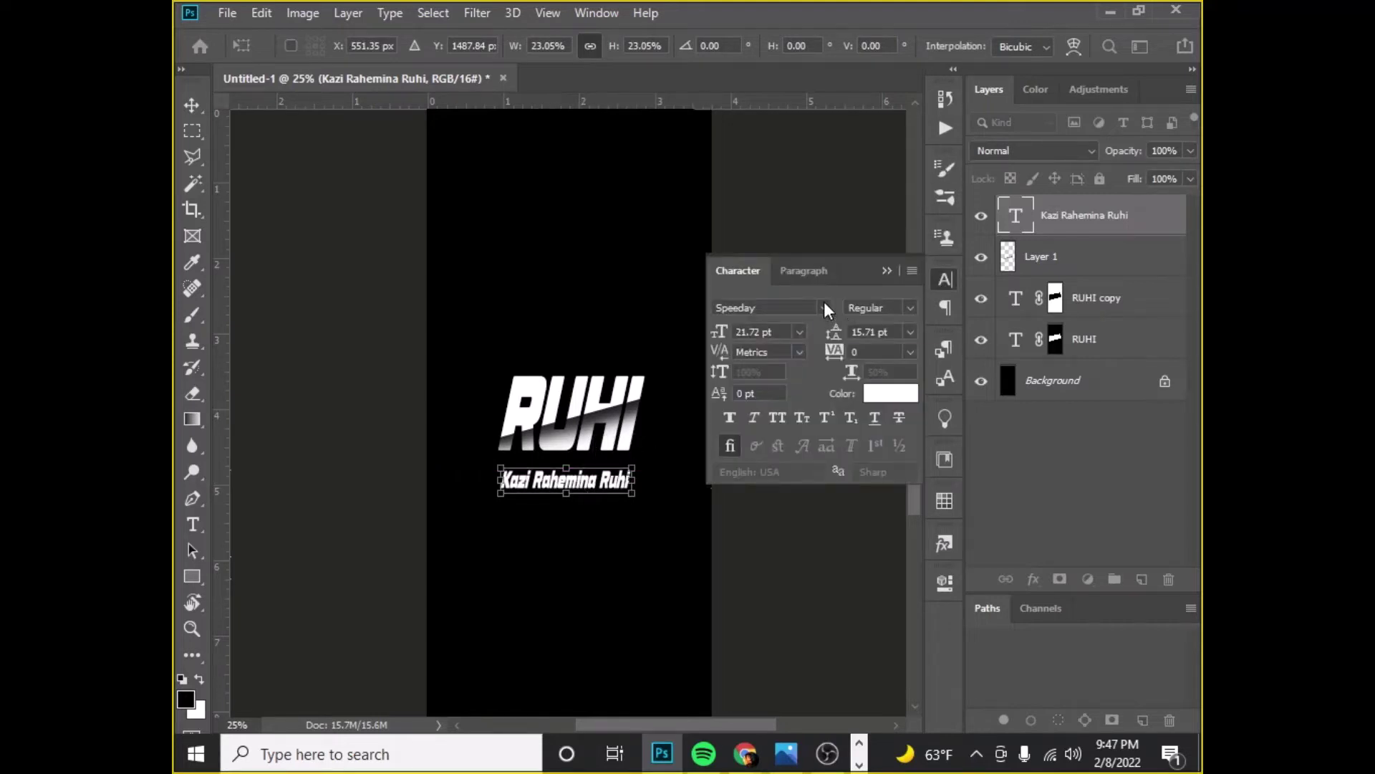
left_click(1020, 219)
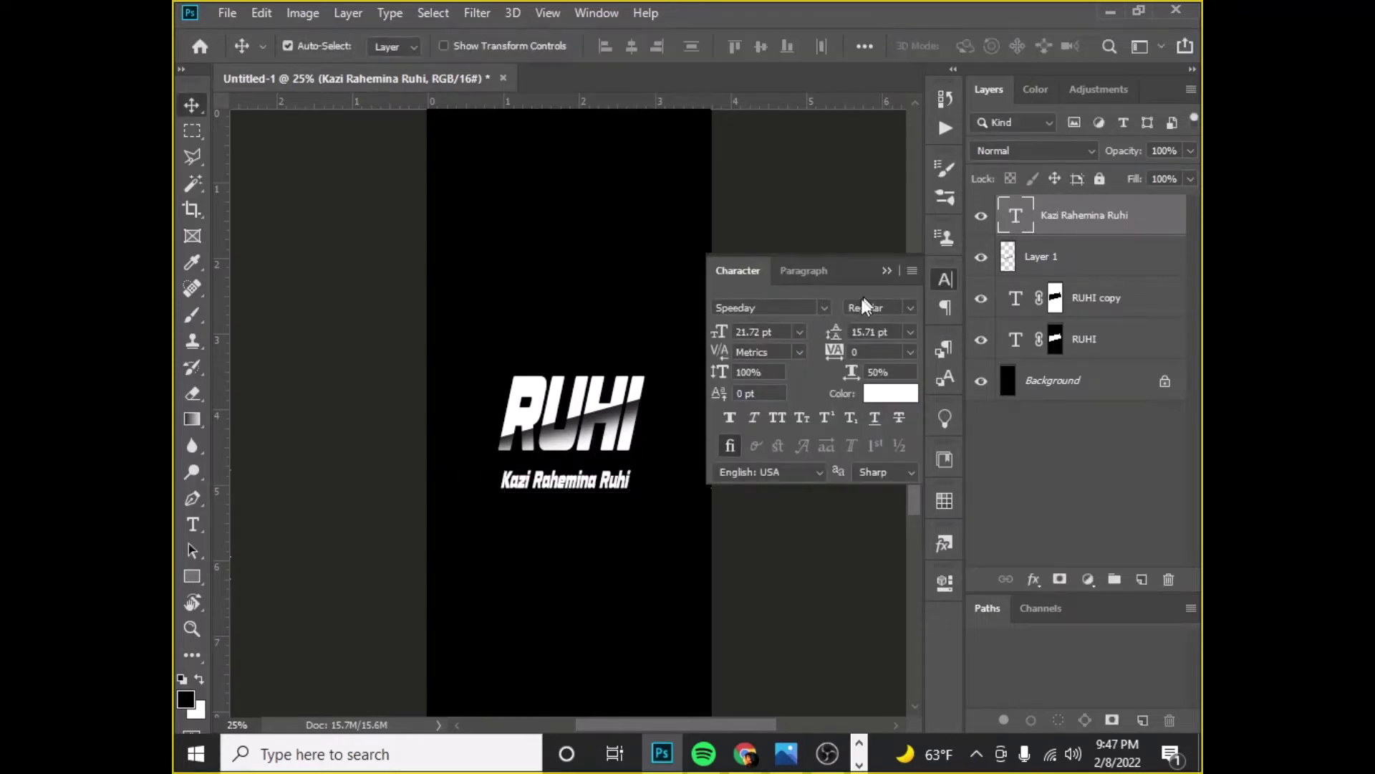
Set the subtitle font to Rage Italic and enlarge it to about 147%.
left_click(824, 307)
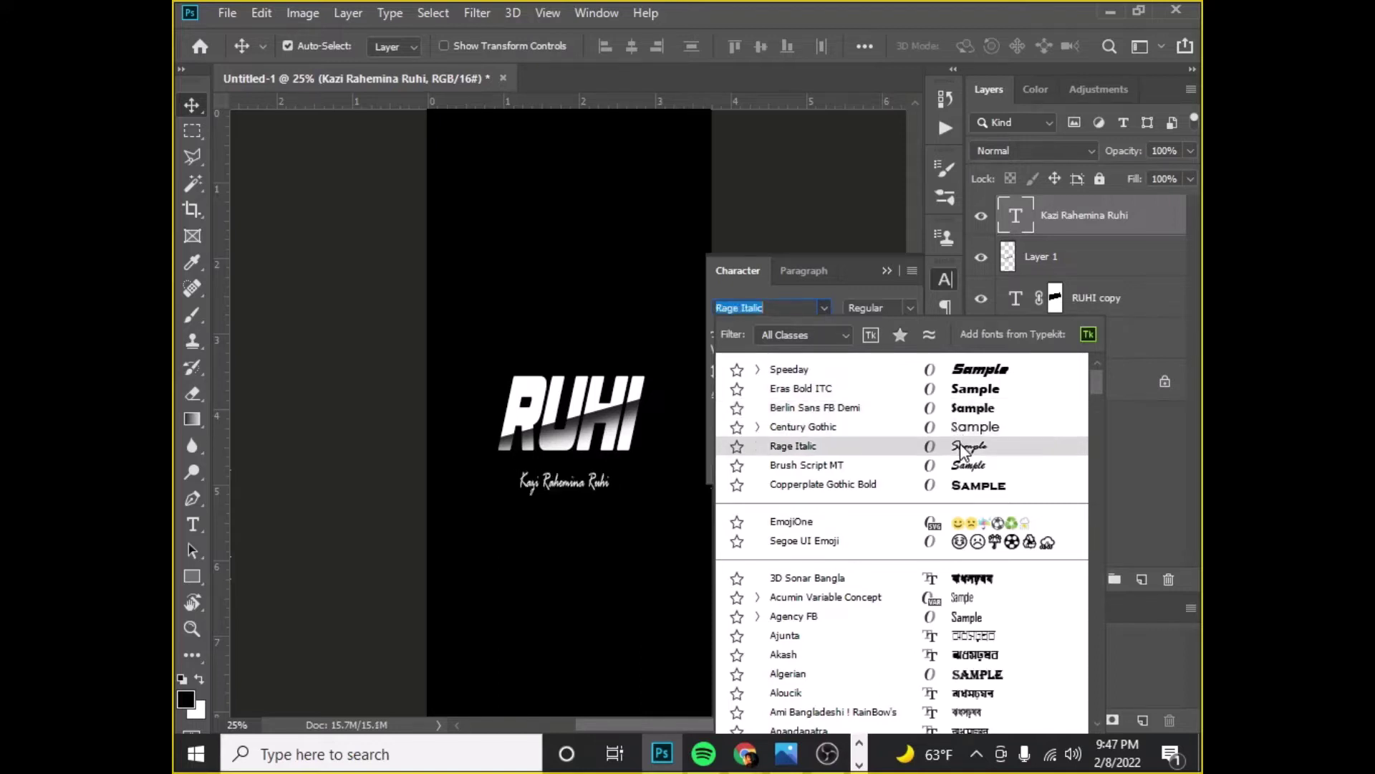
left_click(960, 445)
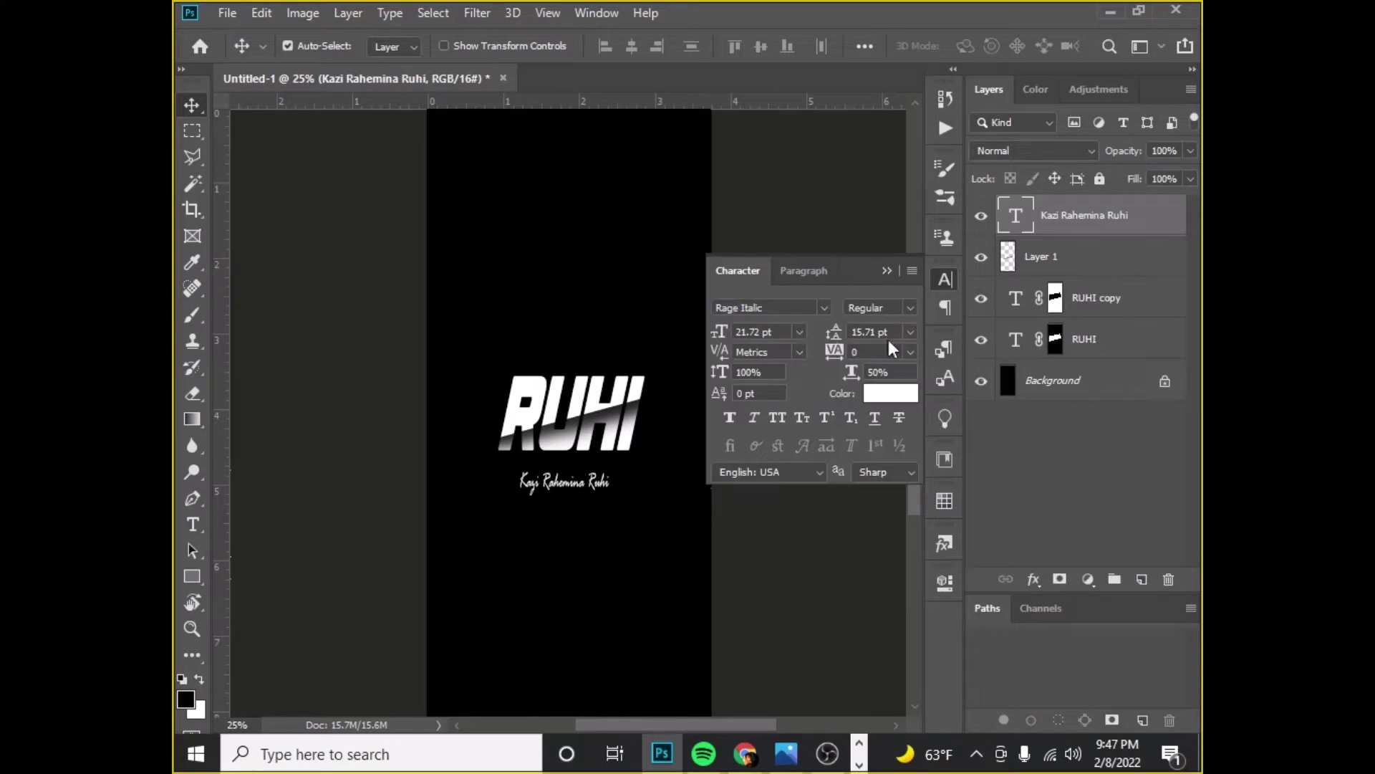
key("ctrl+t")
left_click_drag(611, 469, 632, 462)
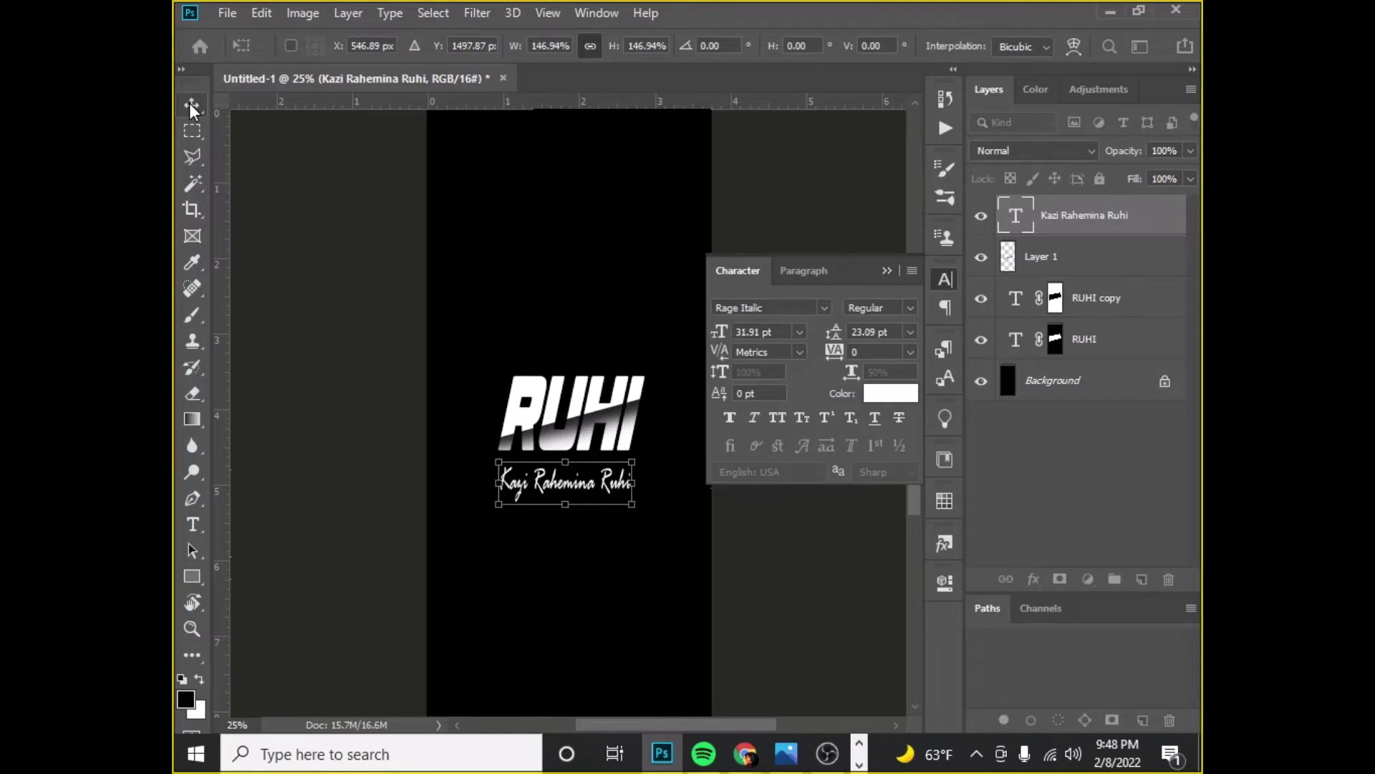
left_click(192, 108)
Collapse the character settings, zoom out to the whole canvas, and minimise Photoshop.
left_click(887, 270)
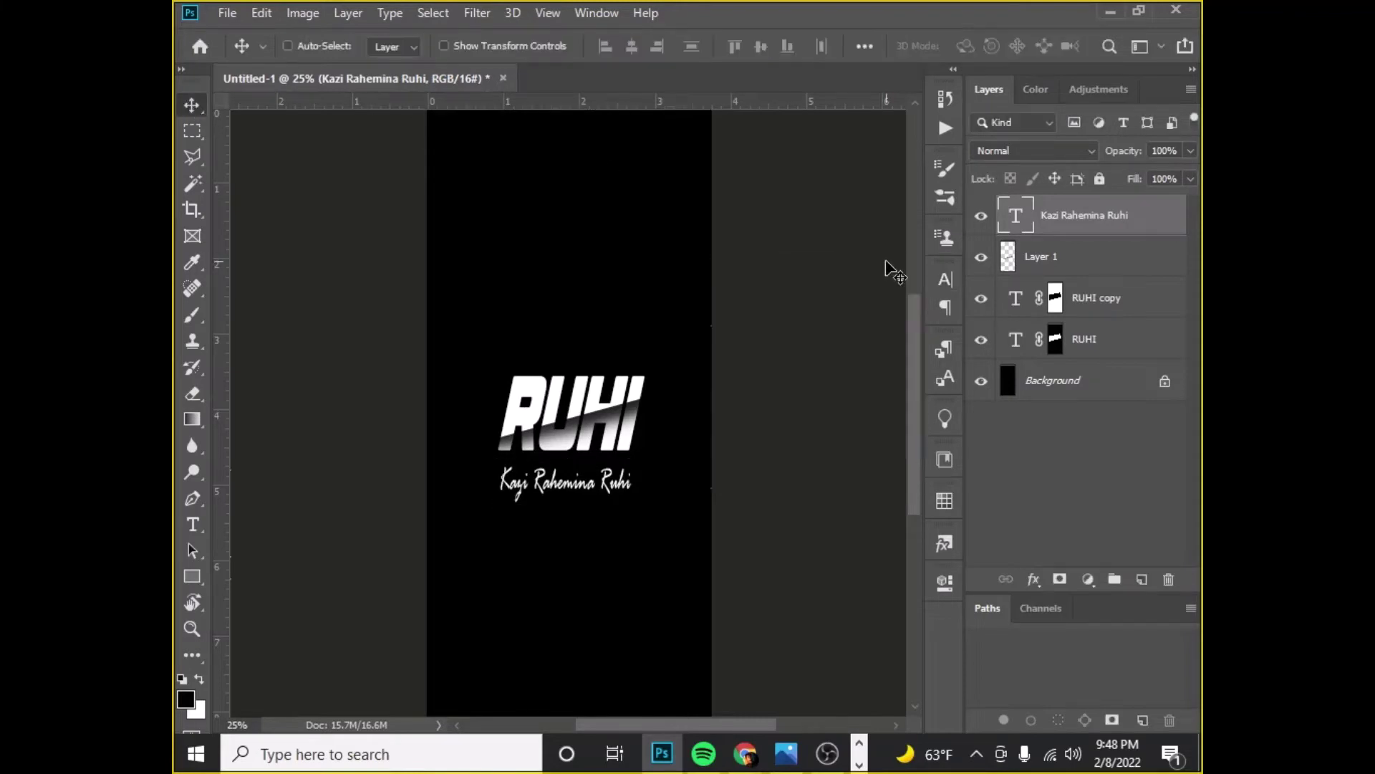
key("ctrl+minus")
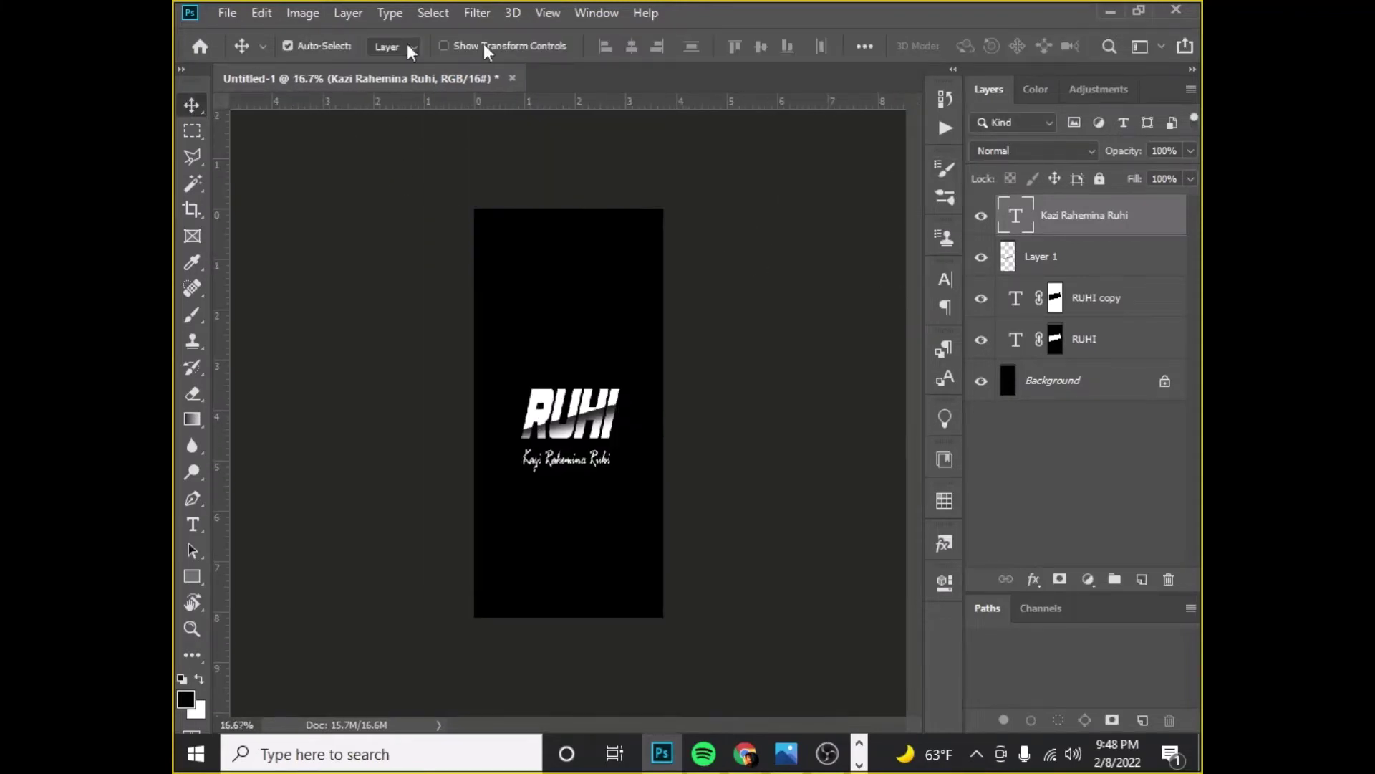
left_click(1110, 12)
left_click(1111, 12)
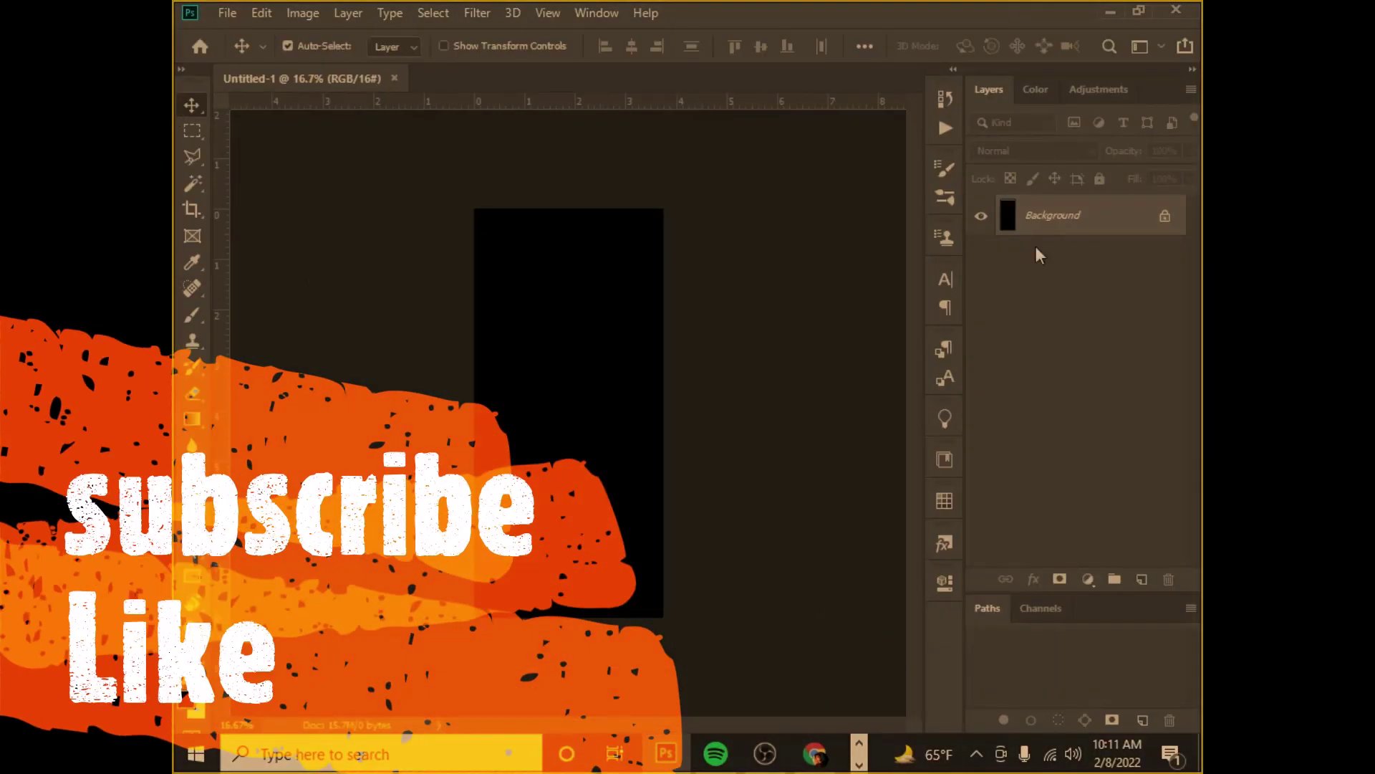
Type MUHAD in white Speedy font, centre it on the canvas, and begin scaling it.
key("t")
left_click(530, 396)
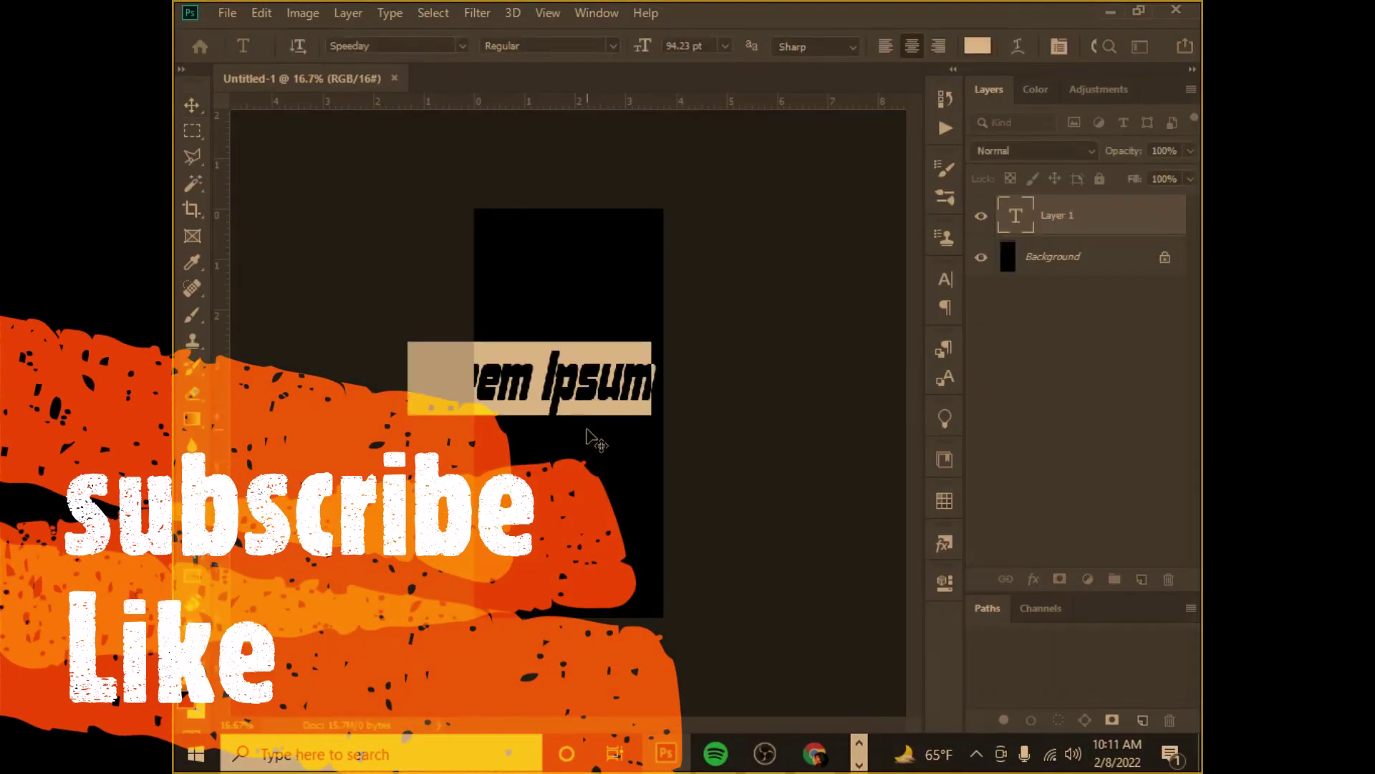
type("MUHAD")
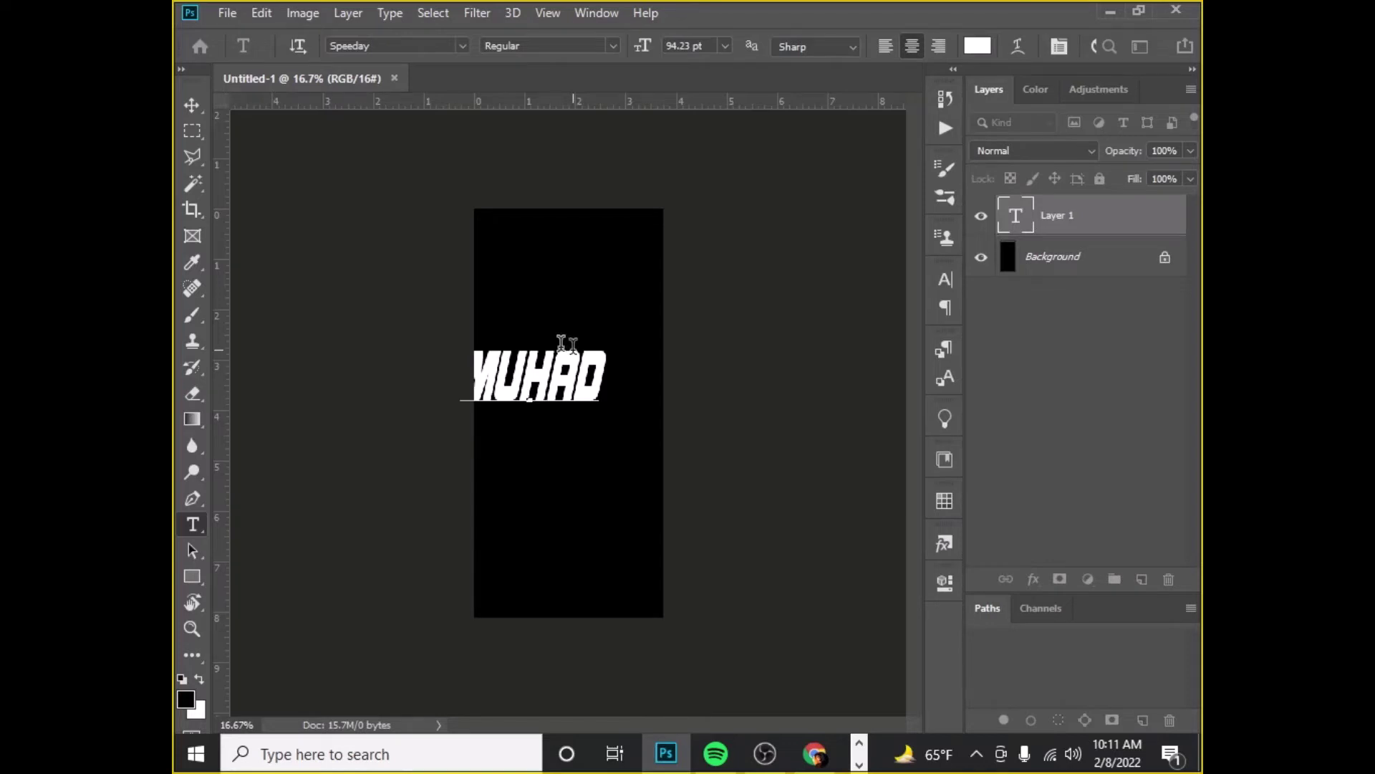
left_click(192, 105)
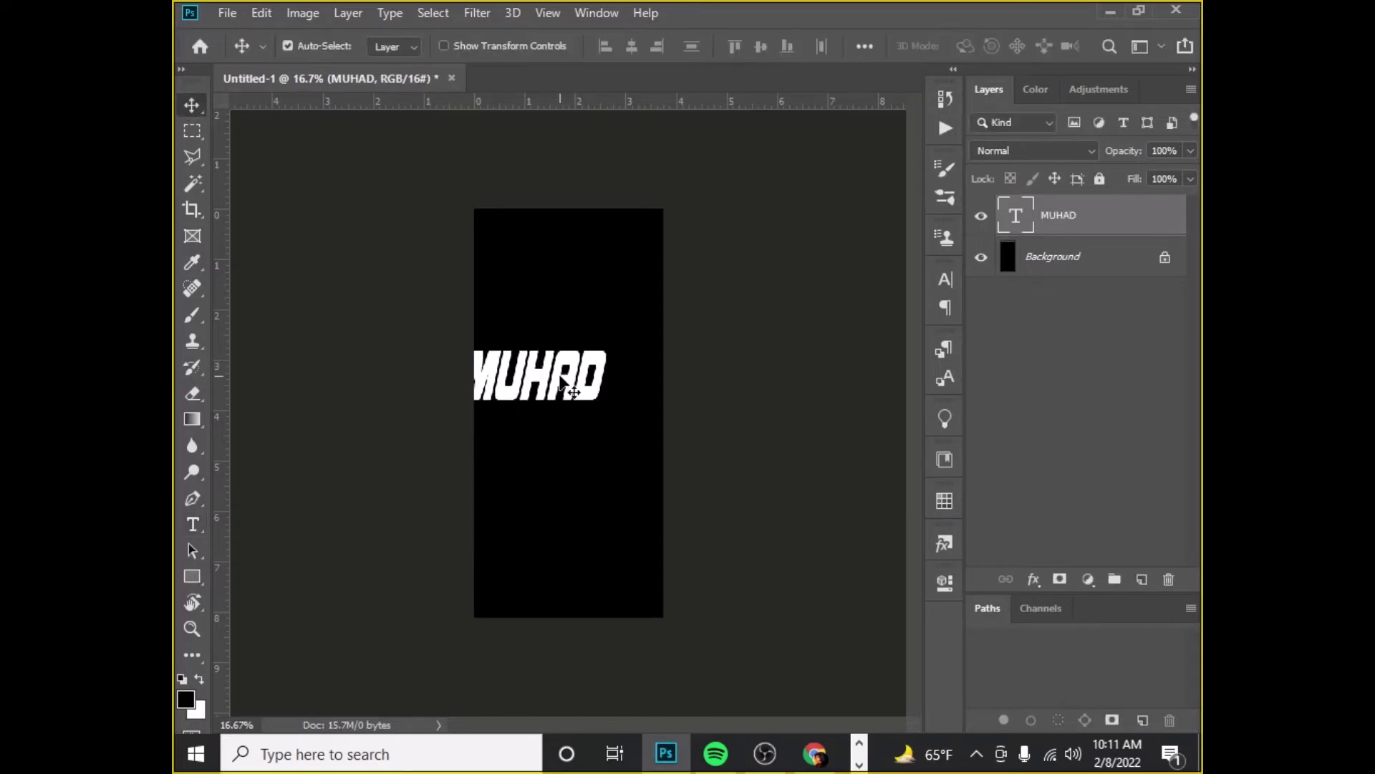
mouse_move(613, 395)
left_mouse_down()
mouse_move(648, 409)
mouse_move(673, 473)
mouse_move(643, 438)
left_mouse_up()
key("ctrl+plus")
key("ctrl+t")
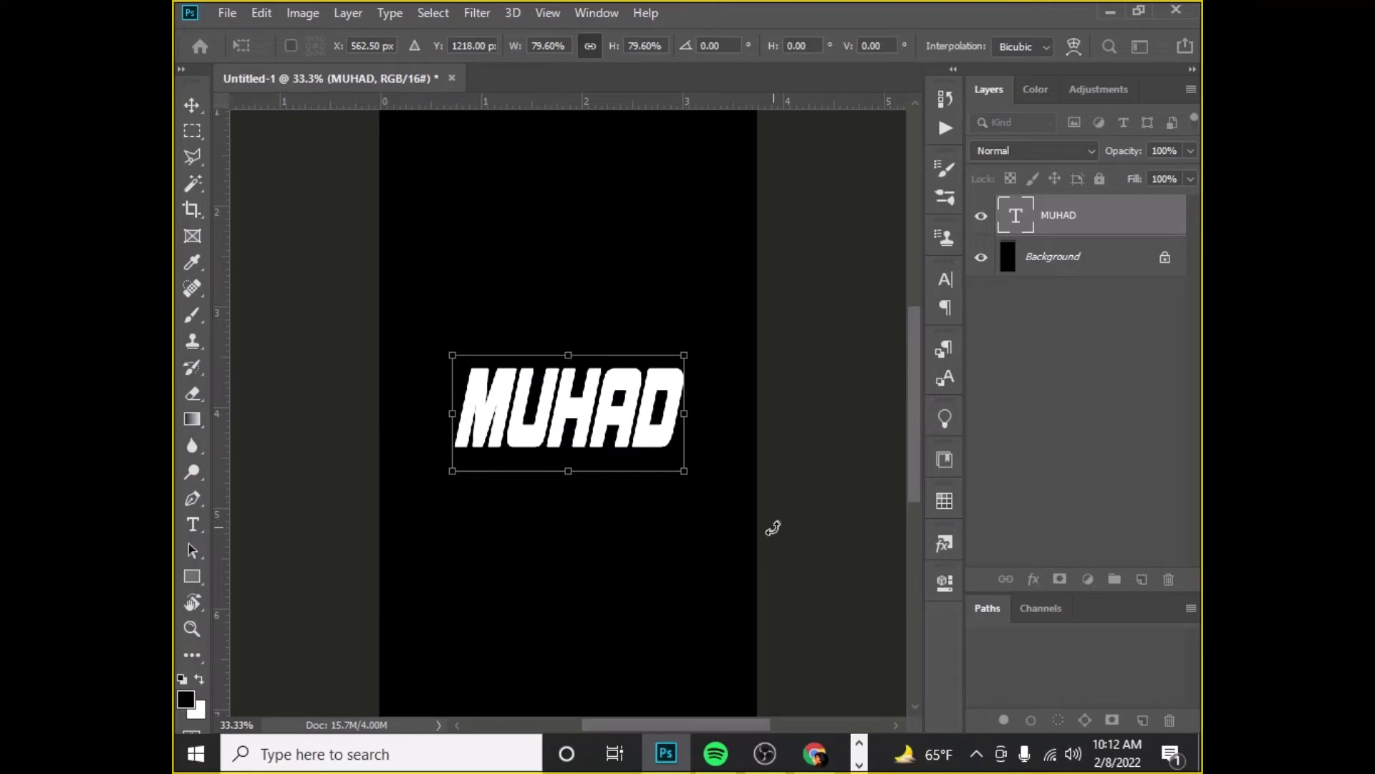
Confirm the MUHAD resize and draw a diagonal polygonal selection over its upper part.
key("Return")
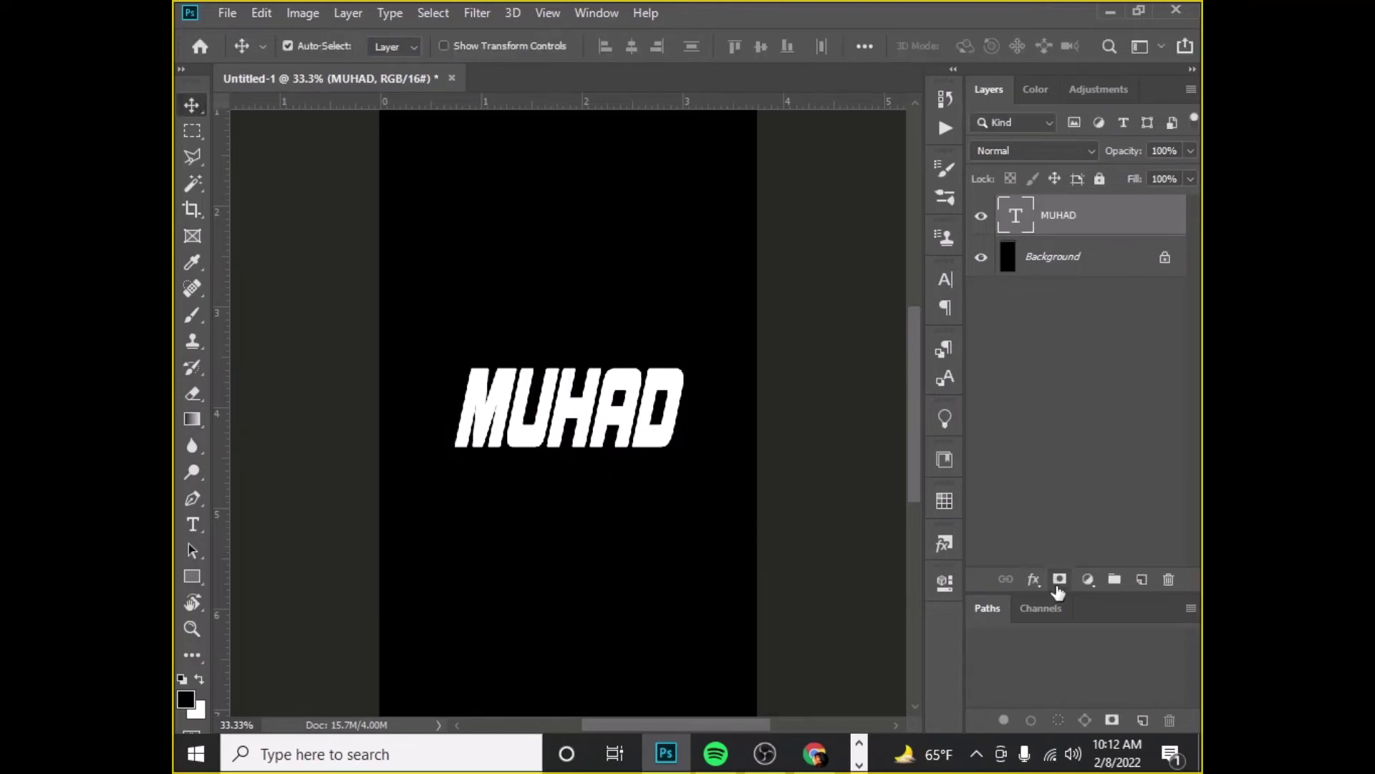
left_click(191, 159)
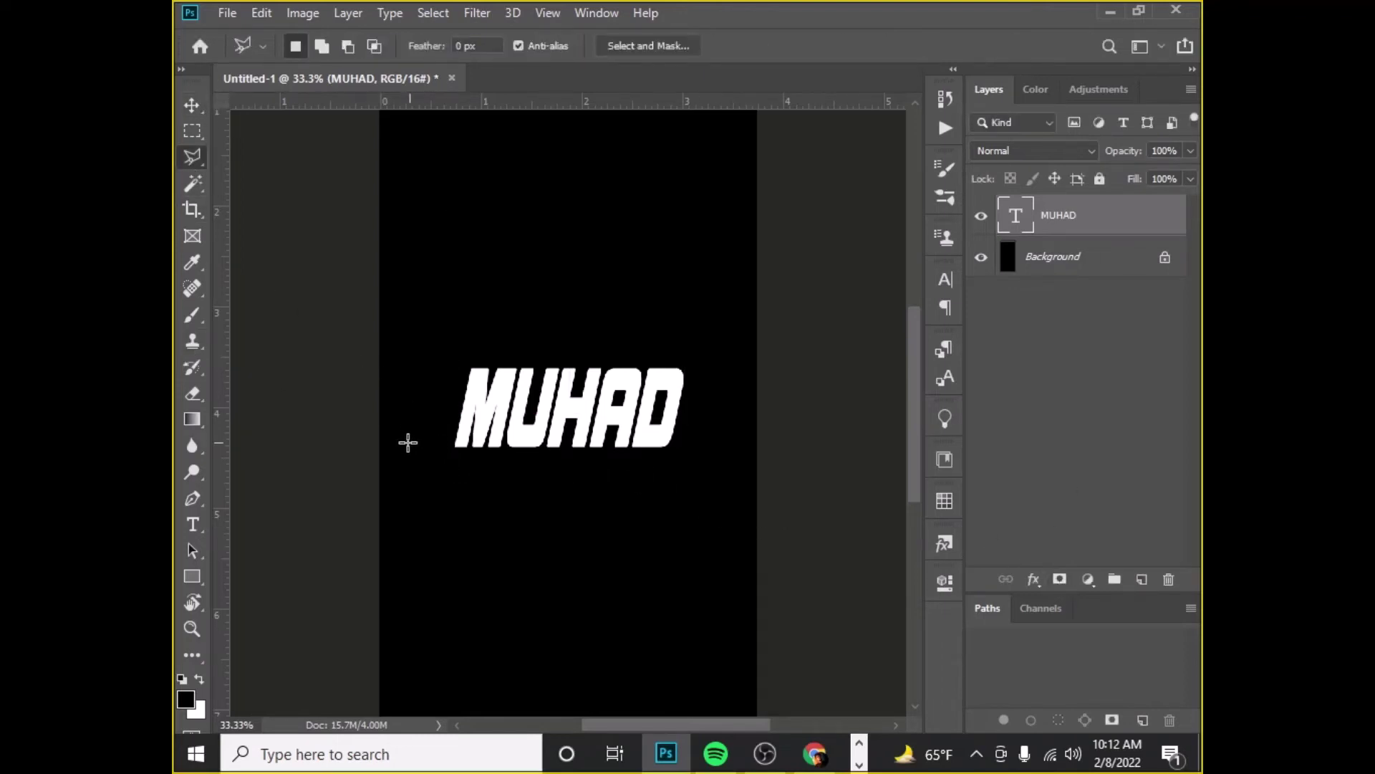
left_click(405, 443)
left_click(740, 380)
left_click(695, 296)
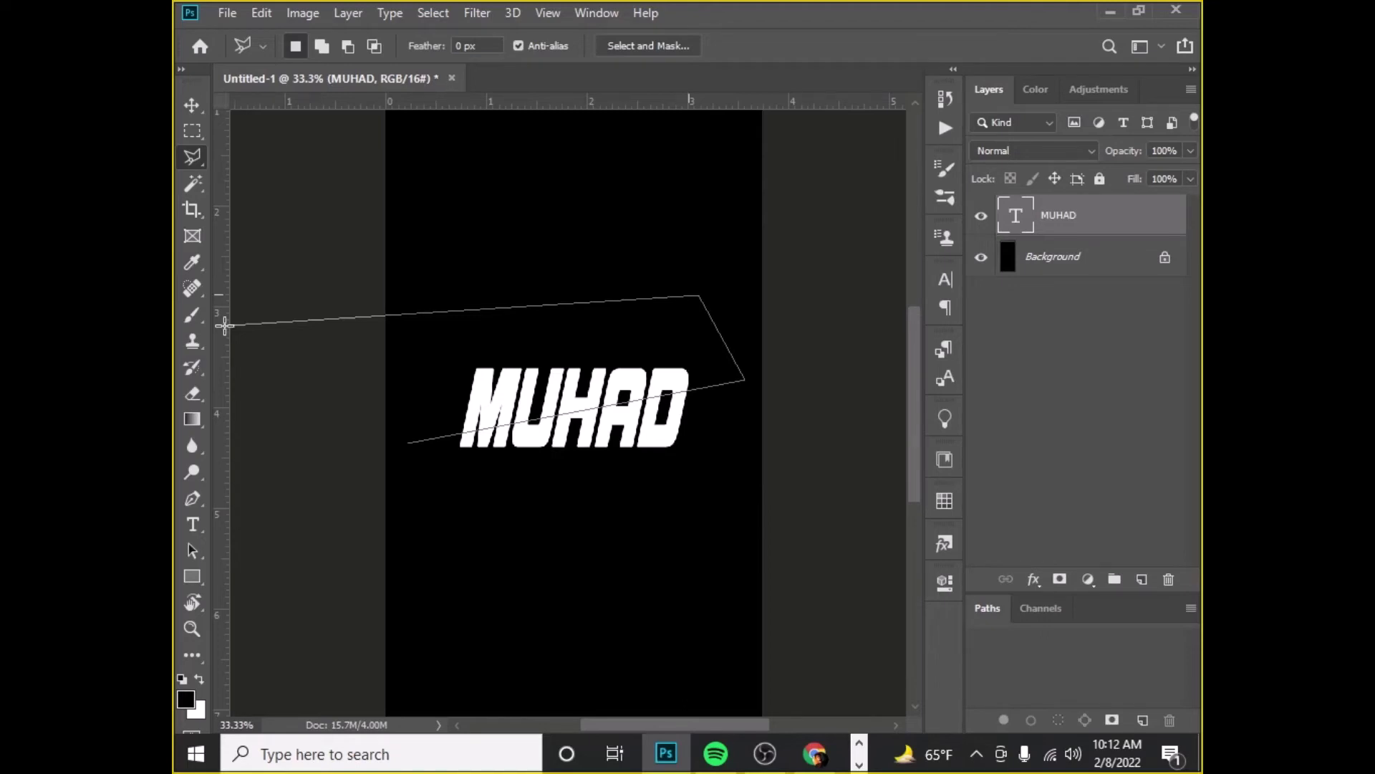
left_click(428, 312)
left_click(406, 444)
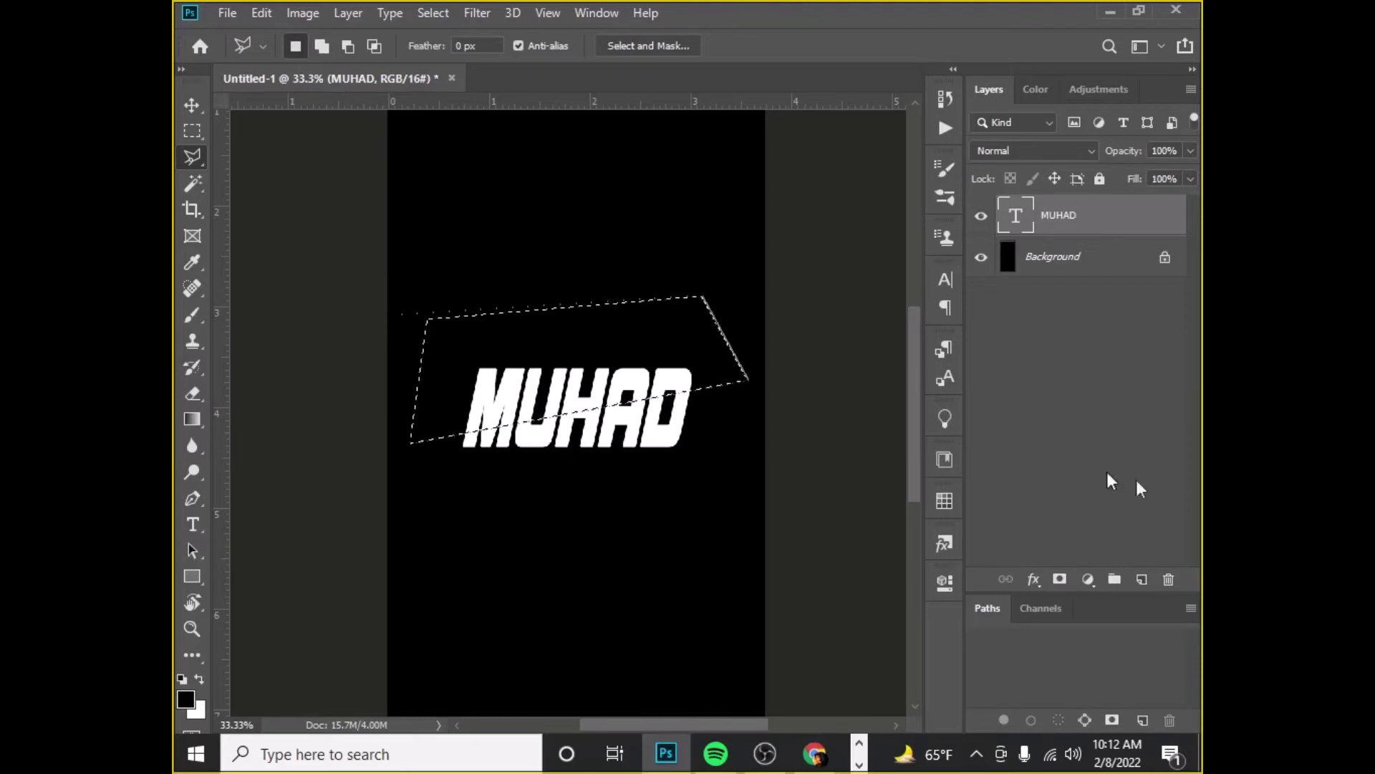
Mask MUHAD to the upper part, duplicate it, invert the copy's mask, and add an empty layer.
left_click(1059, 581)
key("ctrl+j")
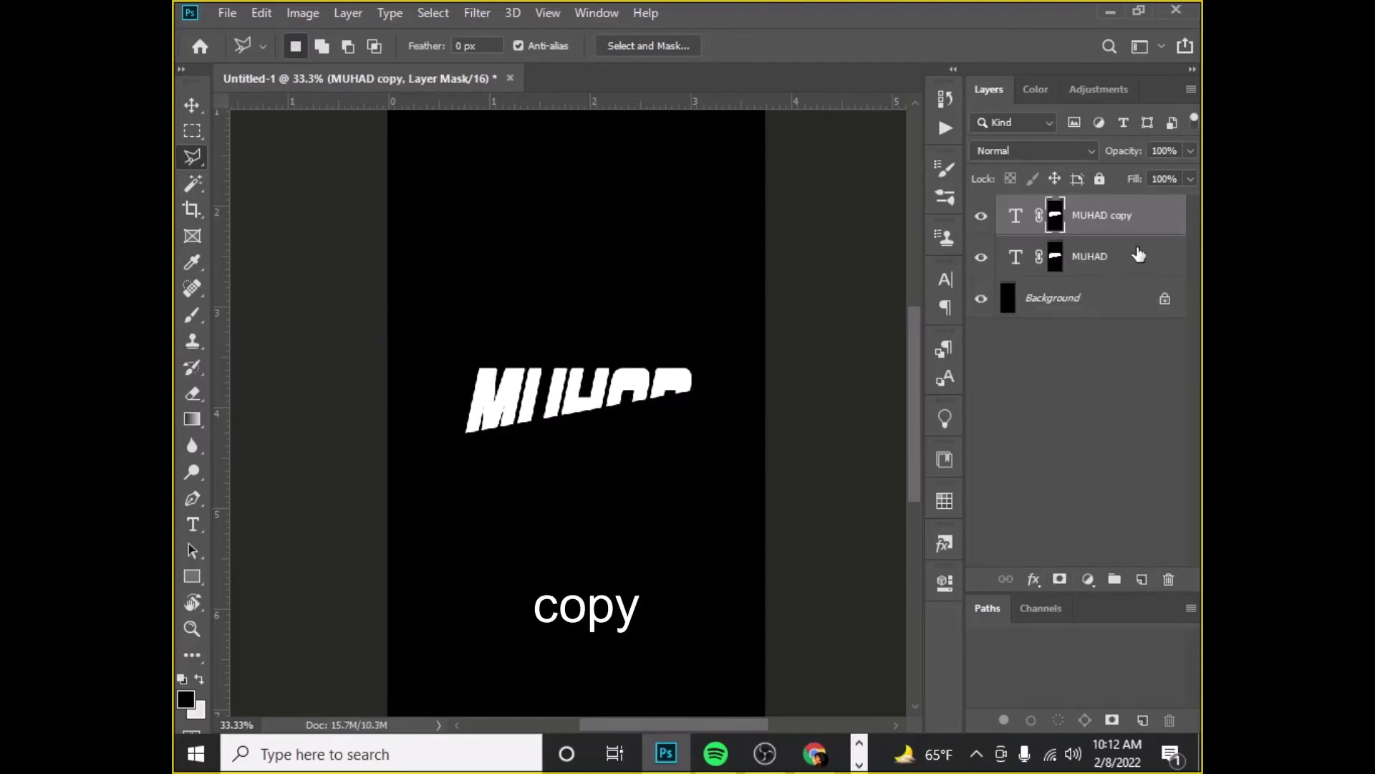
key("ctrl+i")
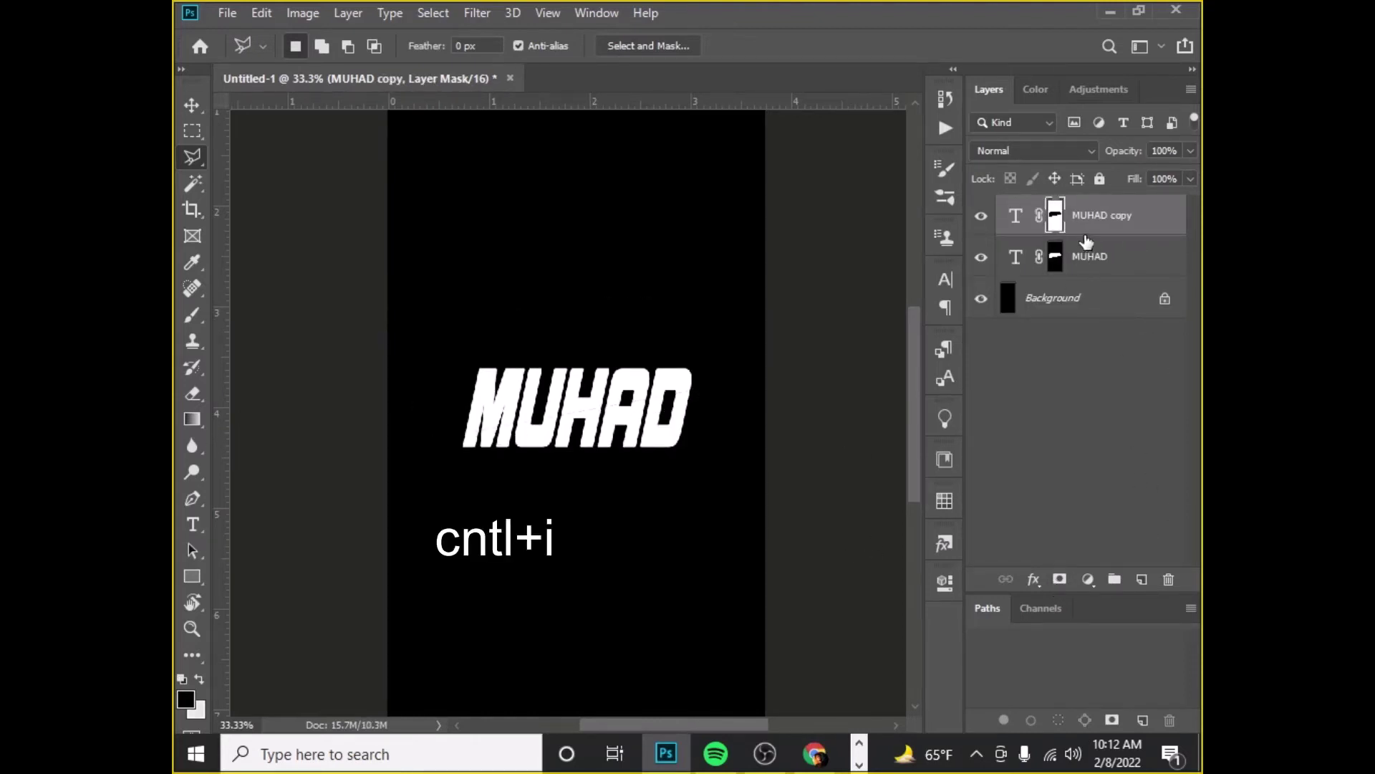
left_click(1142, 580)
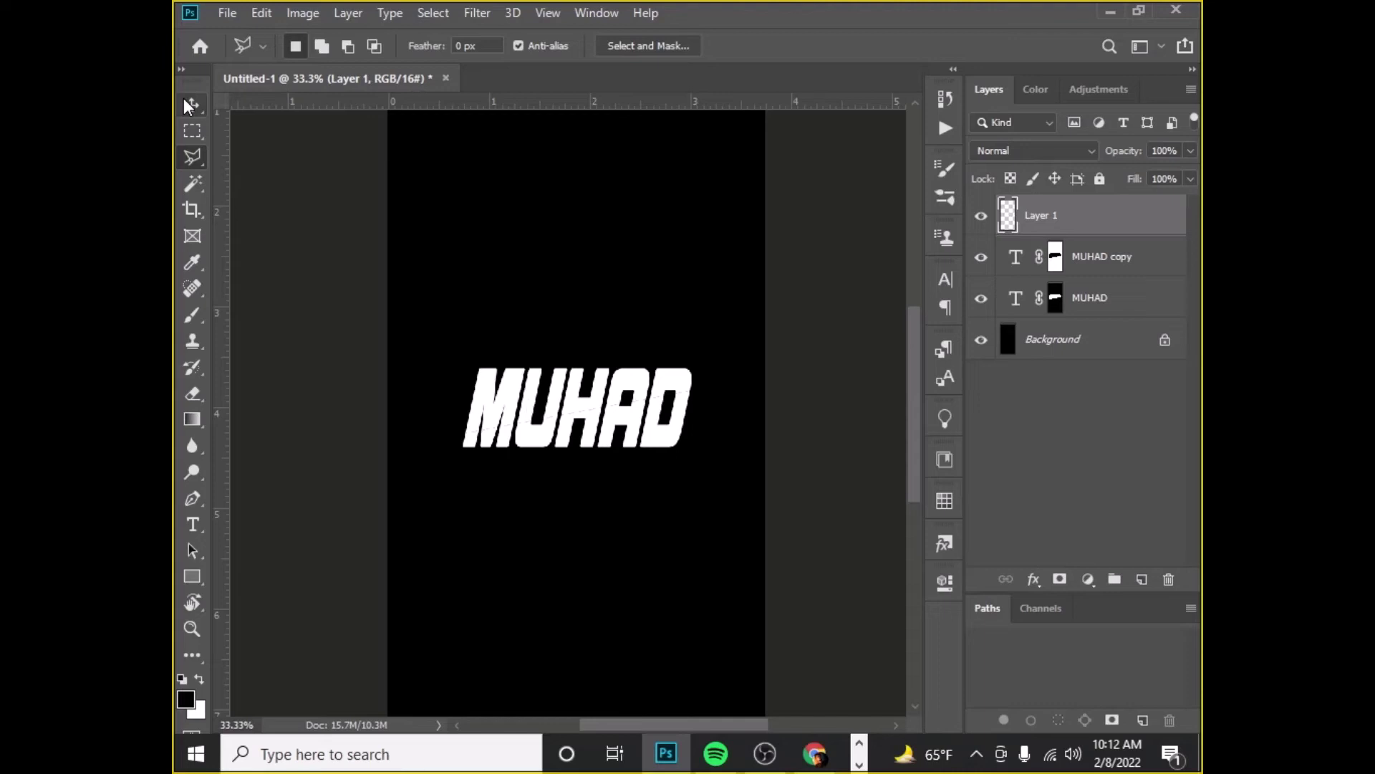
Nudge the lower MUHAD slice slightly along the diagonal cut.
left_click(184, 101)
scroll(580, 401, "up", 3)
scroll(581, 430, "up", 2)
left_click_drag(580, 476, 589, 471)
scroll(667, 445, "down", 4)
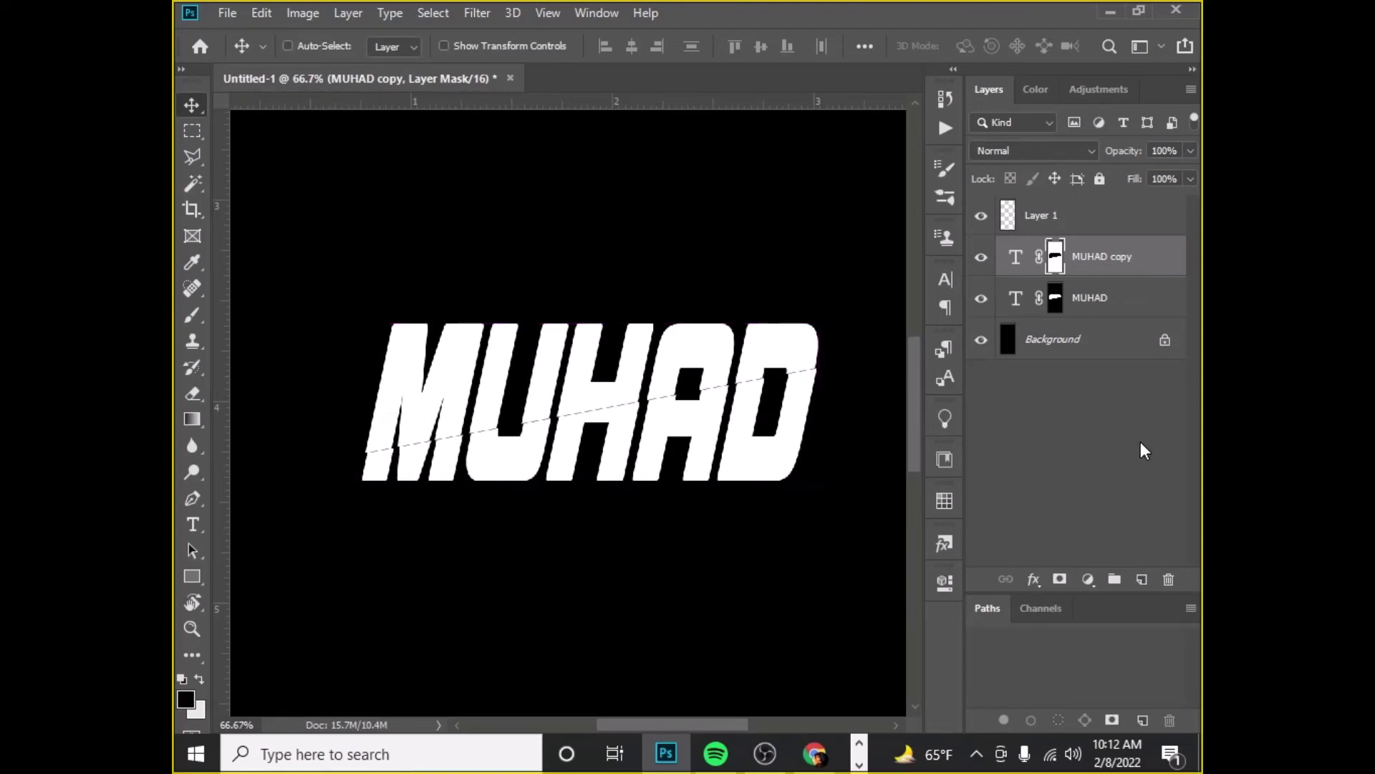
On the empty top layer, load the lower slice's mask and paint soft black shading at 63% opacity.
left_click(1082, 215)
left_click(1055, 256, "ctrl")
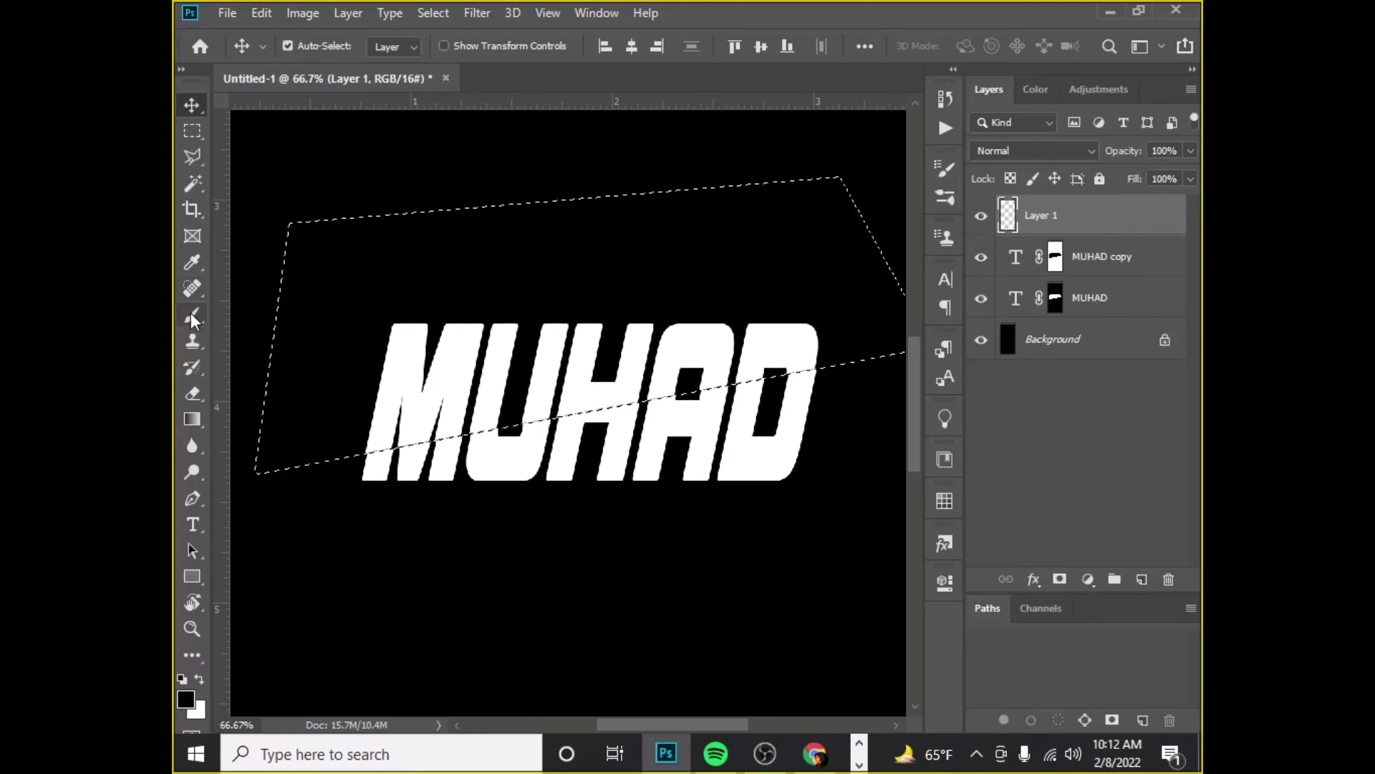
left_click(192, 314)
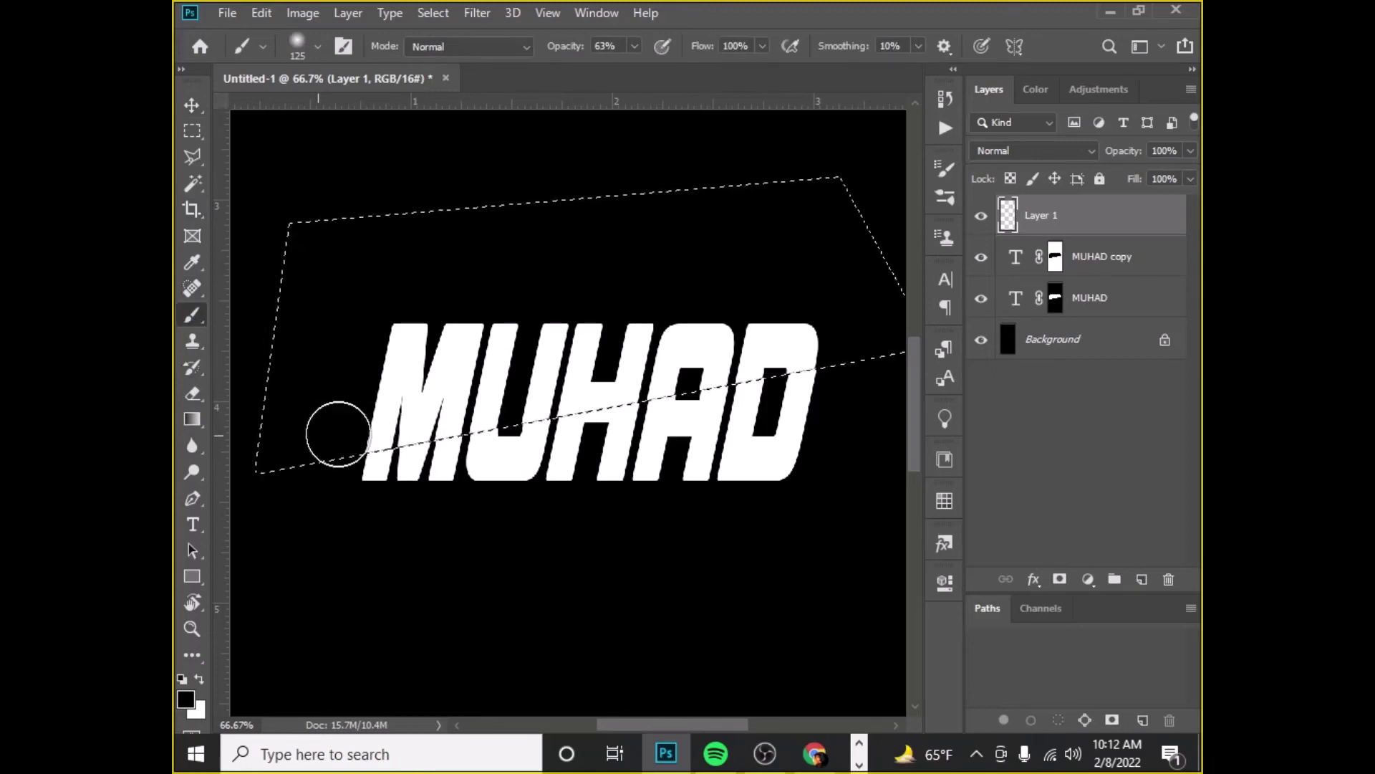
left_click_drag(338, 433, 848, 368)
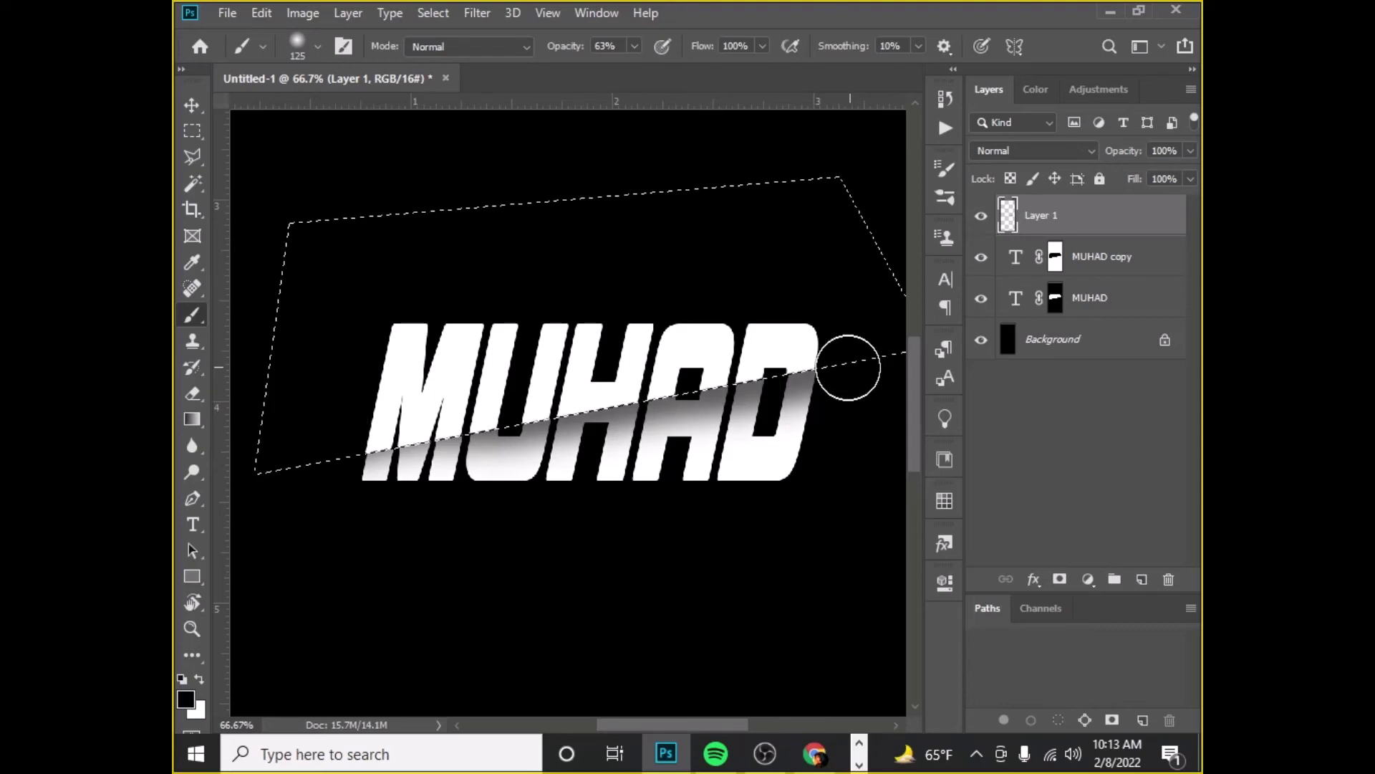
left_click_drag(344, 430, 840, 337)
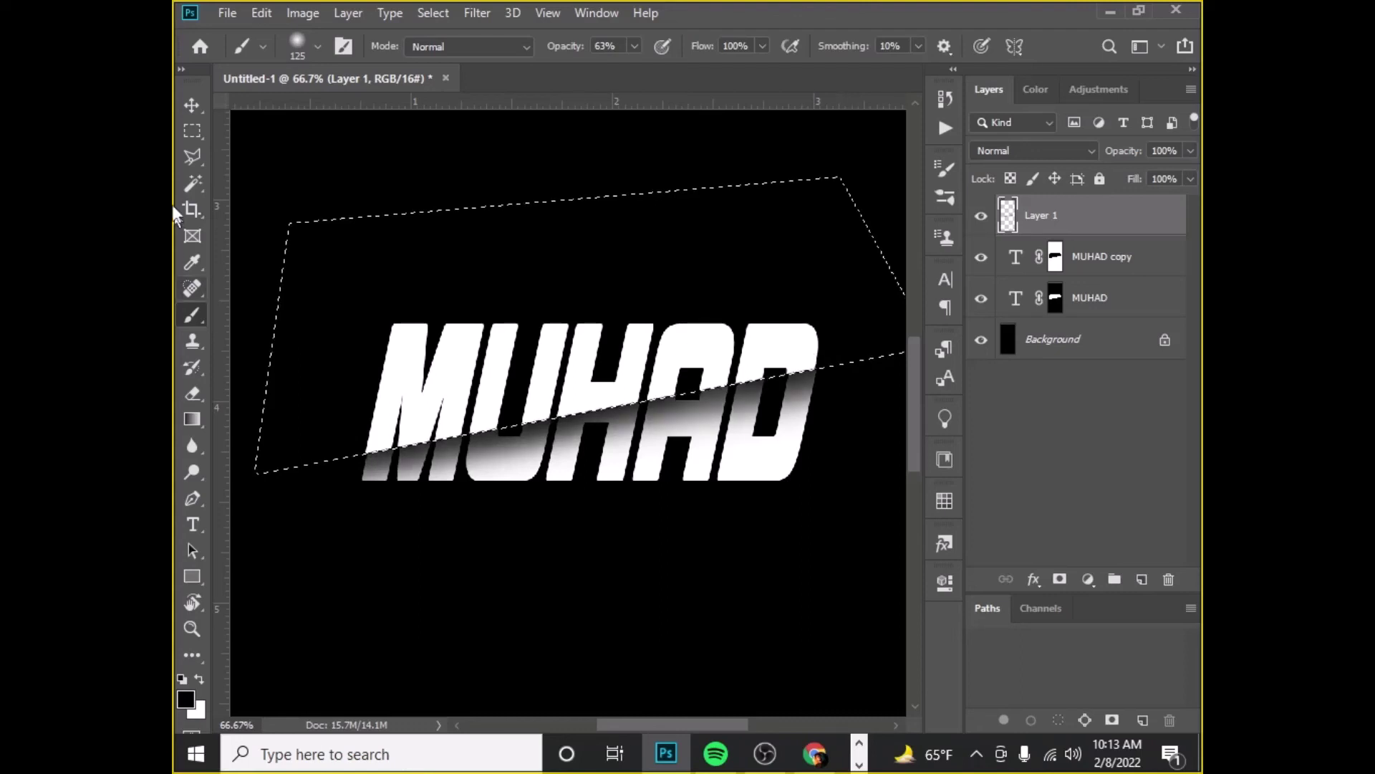
Deselect, view the whole shaded MUHAD title on the canvas, then minimise Photoshop.
key("v")
key("ctrl+d")
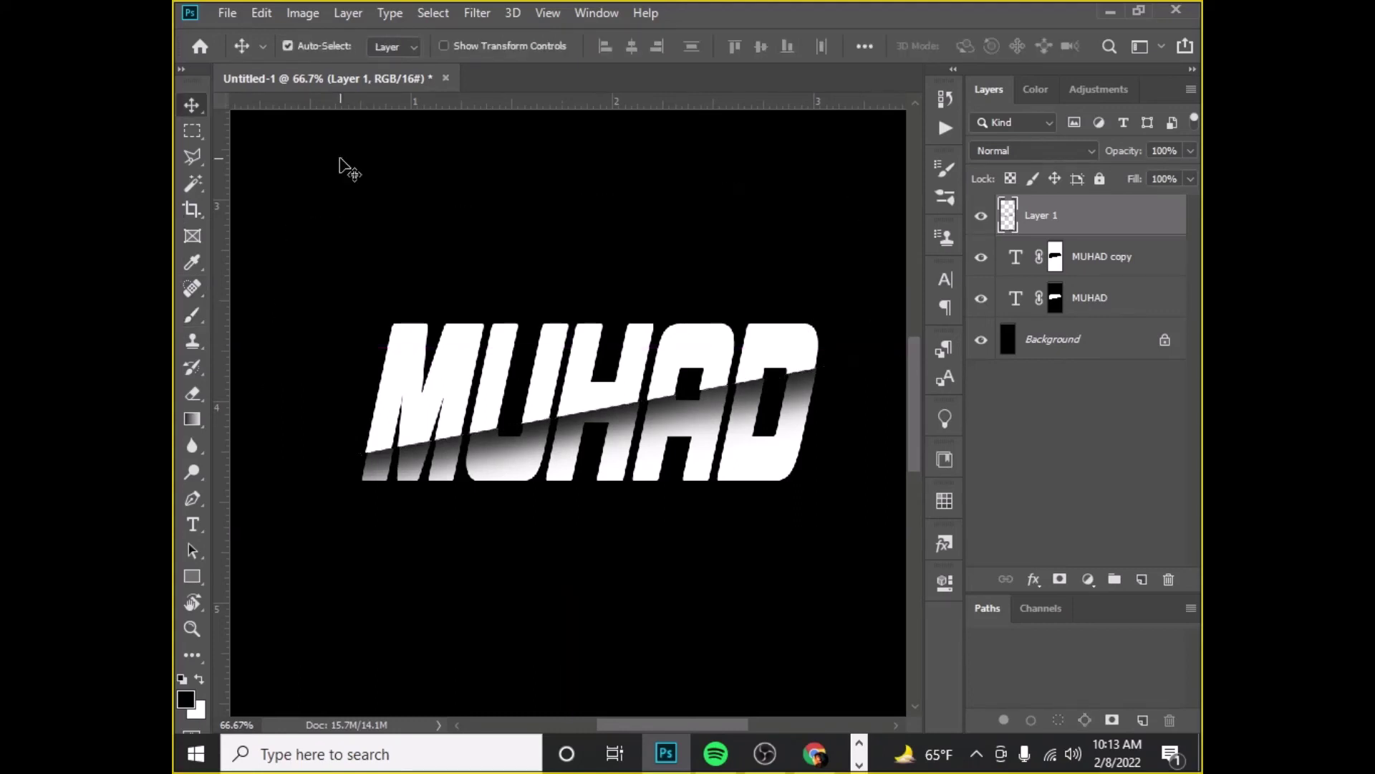
key("ctrl+minus")
key("ctrl+minus")
key("ctrl+minus")
key("ctrl+minus")
key("ctrl+plus")
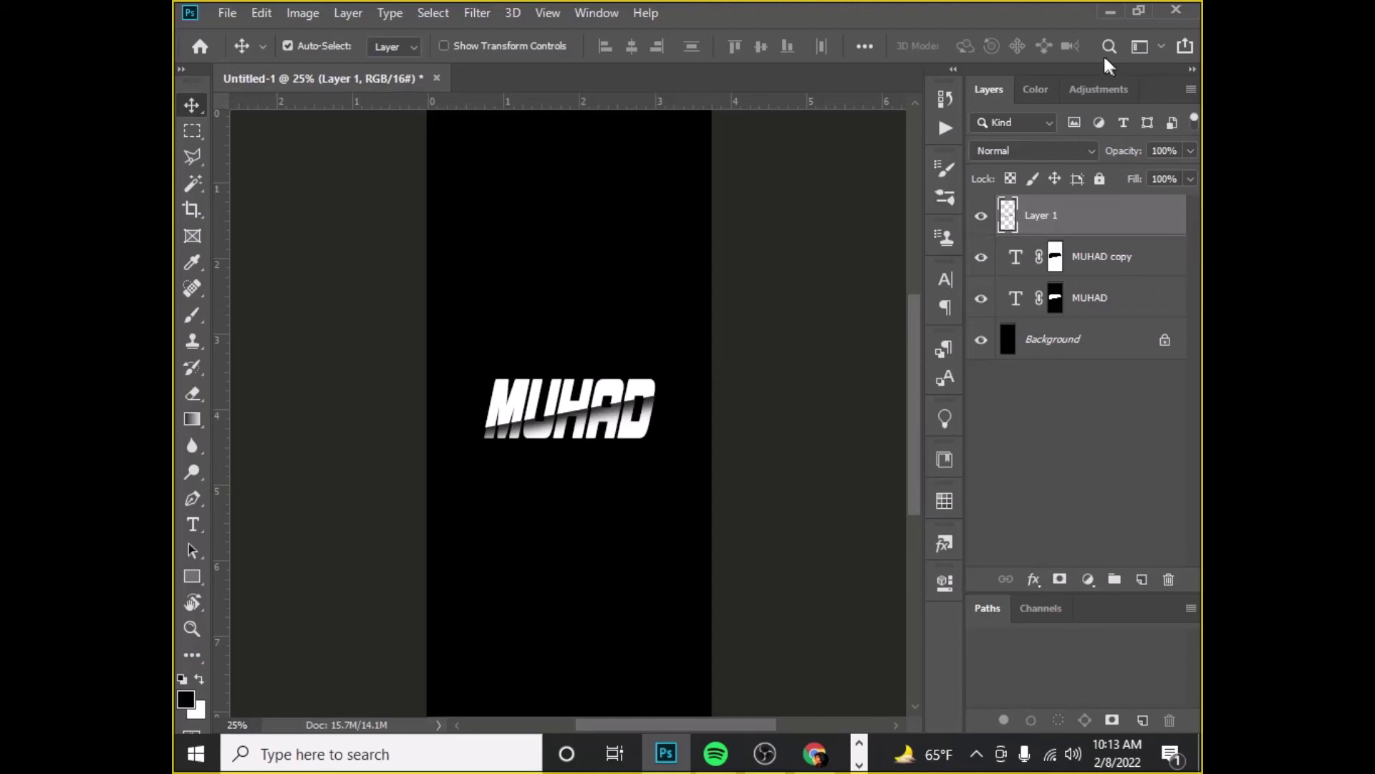
left_click(1109, 12)
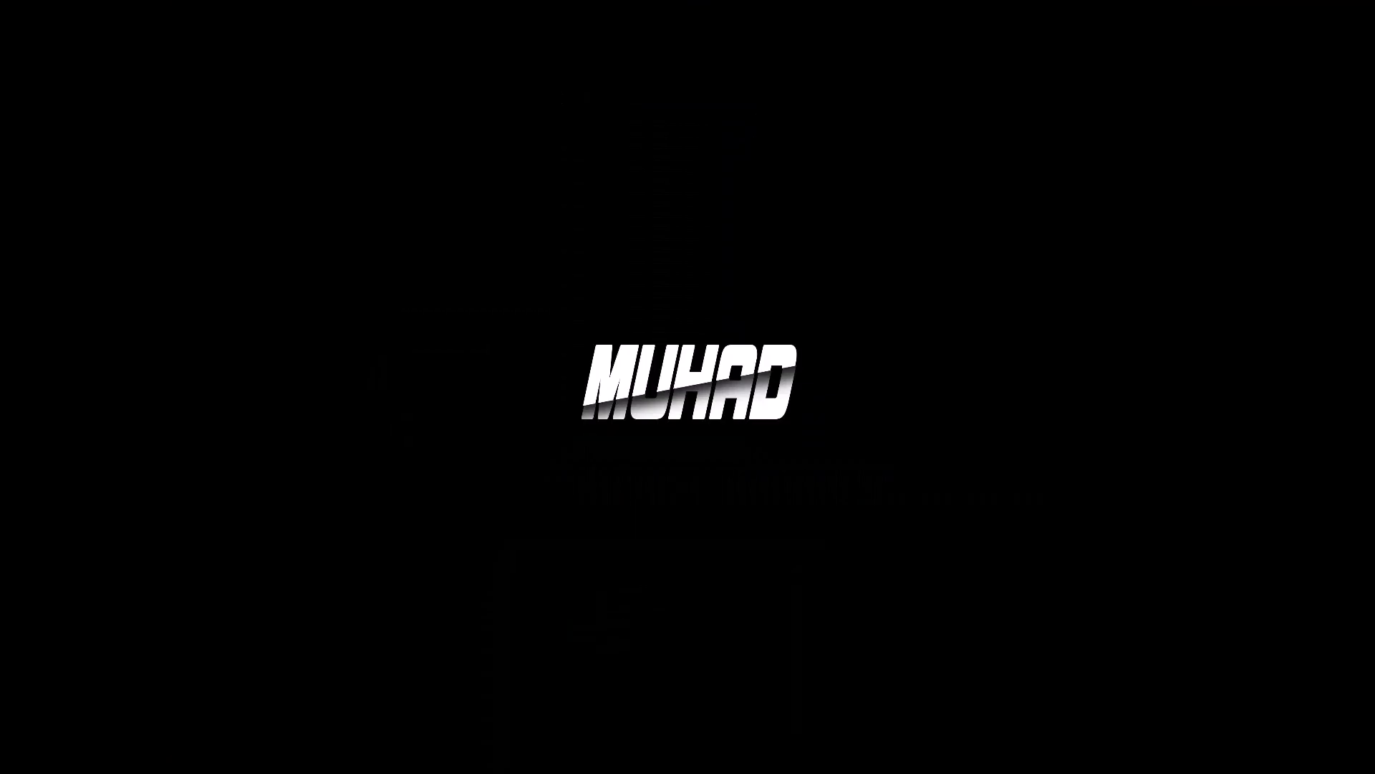